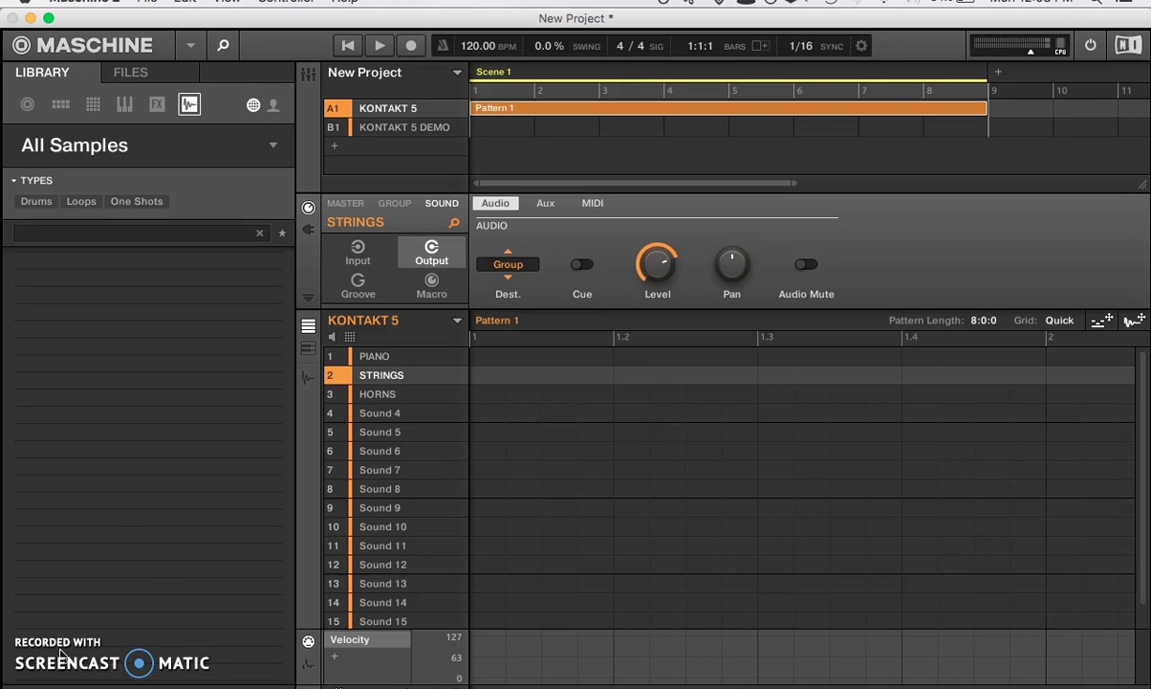
Select the PIANO sound slot in the KONTAKT 5 group
{"action": "left_click", "coordinate": [380, 355]}
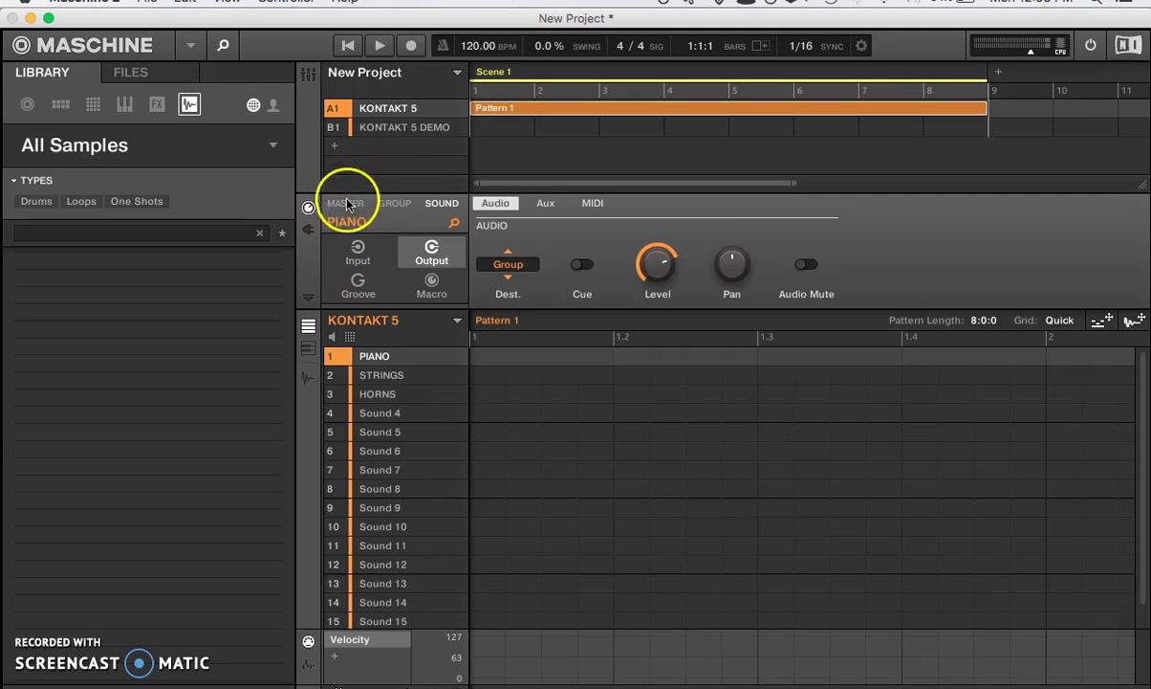
Show the PIANO sound's Kontakt plug-in slot and its Page 1–9 parameters
{"action": "left_click", "coordinate": [308, 233]}
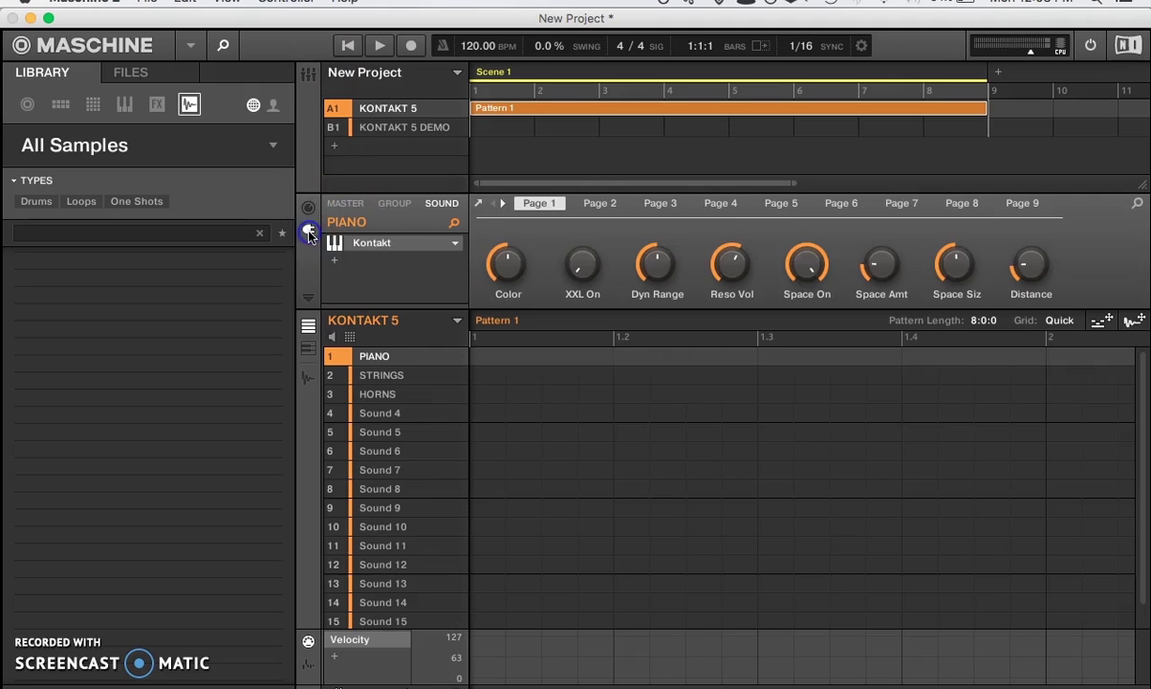
Open the PIANO sound's Kontakt 5 window showing The Giant in the rack
{"action": "left_click", "coordinate": [456, 246]}
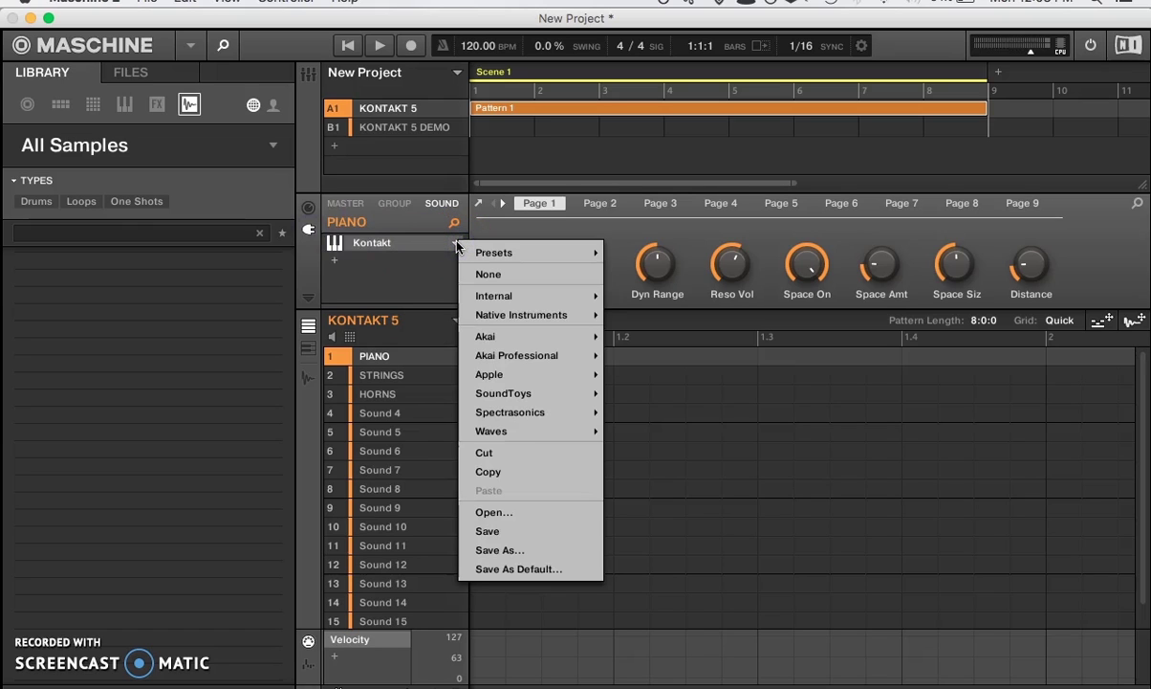
{"action": "mouse_move", "coordinate": [583, 335]}
{"action": "mouse_move", "coordinate": [507, 314]}
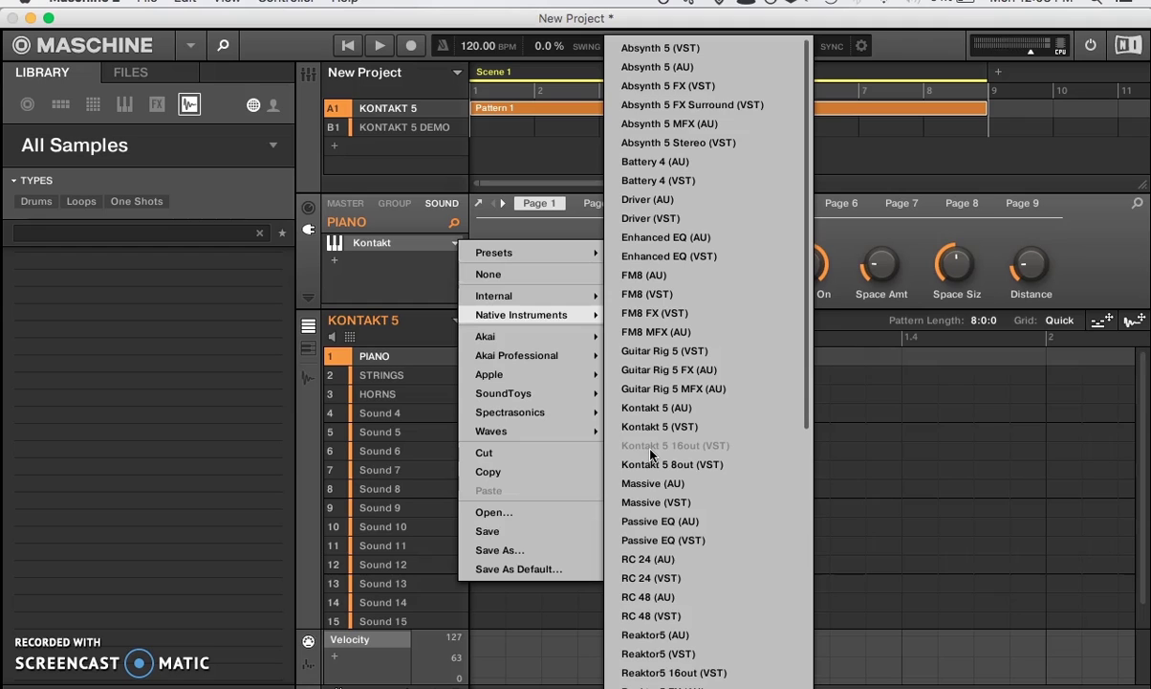
{"action": "left_click", "coordinate": [363, 291]}
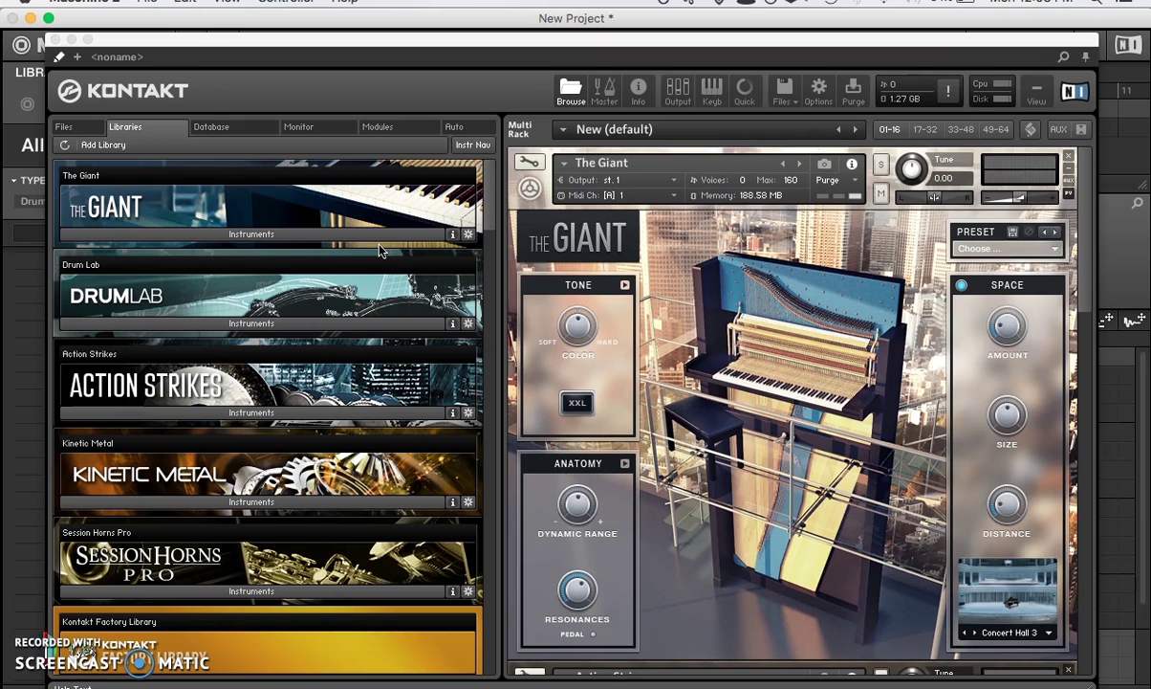
Scroll the Multi Rack and confirm The Giant receives on MIDI channel 1
{"action": "left_click", "coordinate": [681, 437]}
{"action": "scroll", "coordinate": [685, 445], "scroll_direction": "down", "scroll_amount": 3}
{"action": "scroll", "coordinate": [685, 444], "scroll_direction": "down", "scroll_amount": 5}
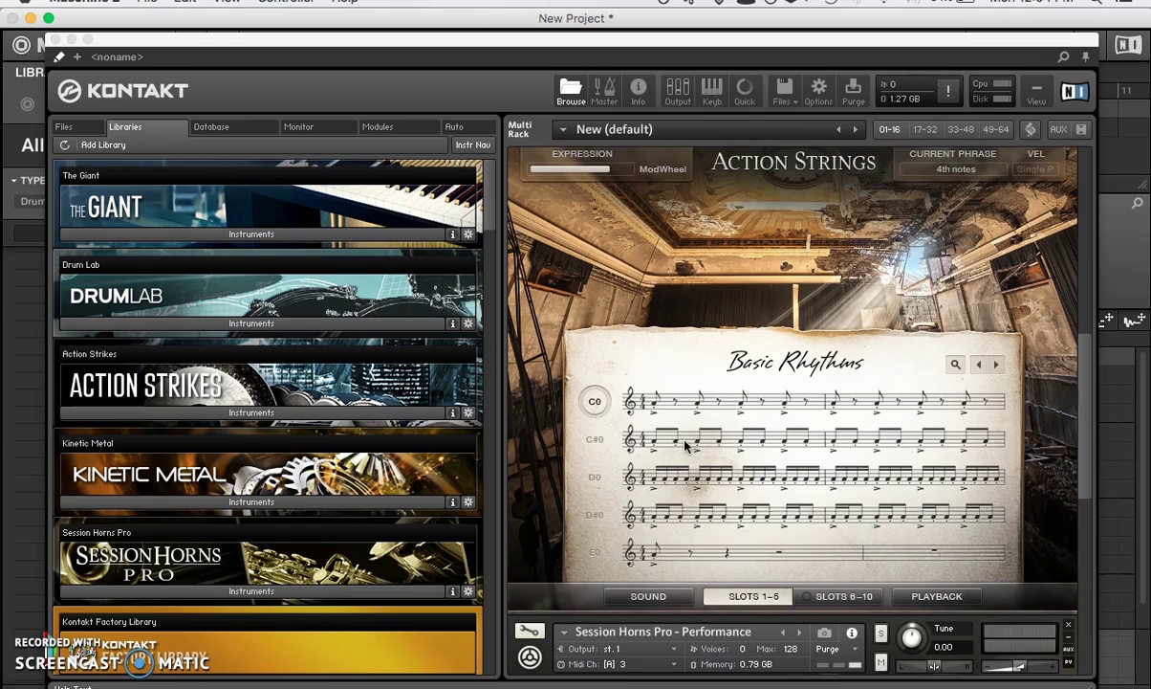
{"action": "scroll", "coordinate": [684, 445], "scroll_direction": "down", "scroll_amount": 5}
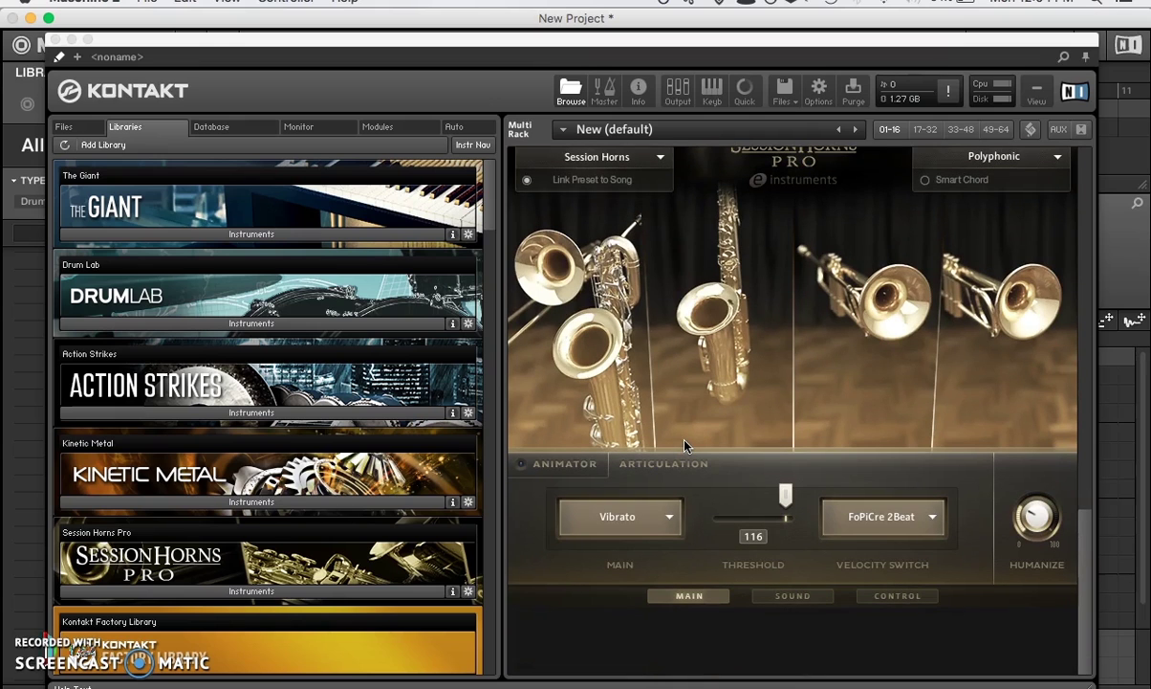
{"action": "scroll", "coordinate": [685, 445], "scroll_direction": "up", "scroll_amount": 10}
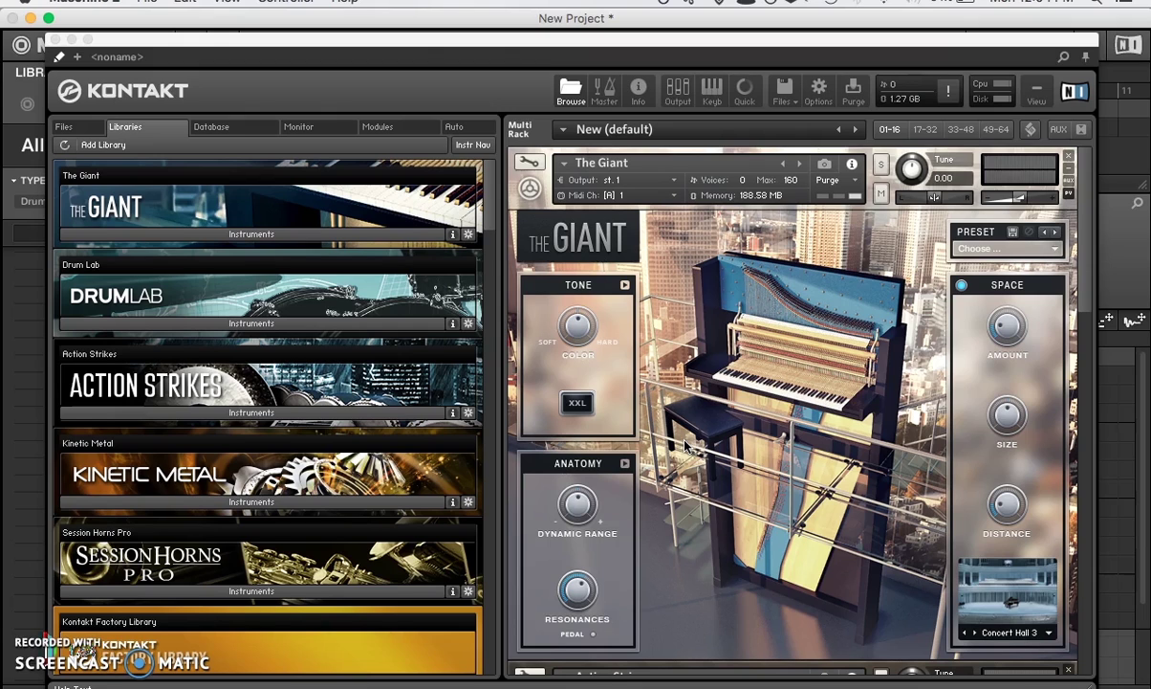
{"action": "left_click", "coordinate": [631, 196]}
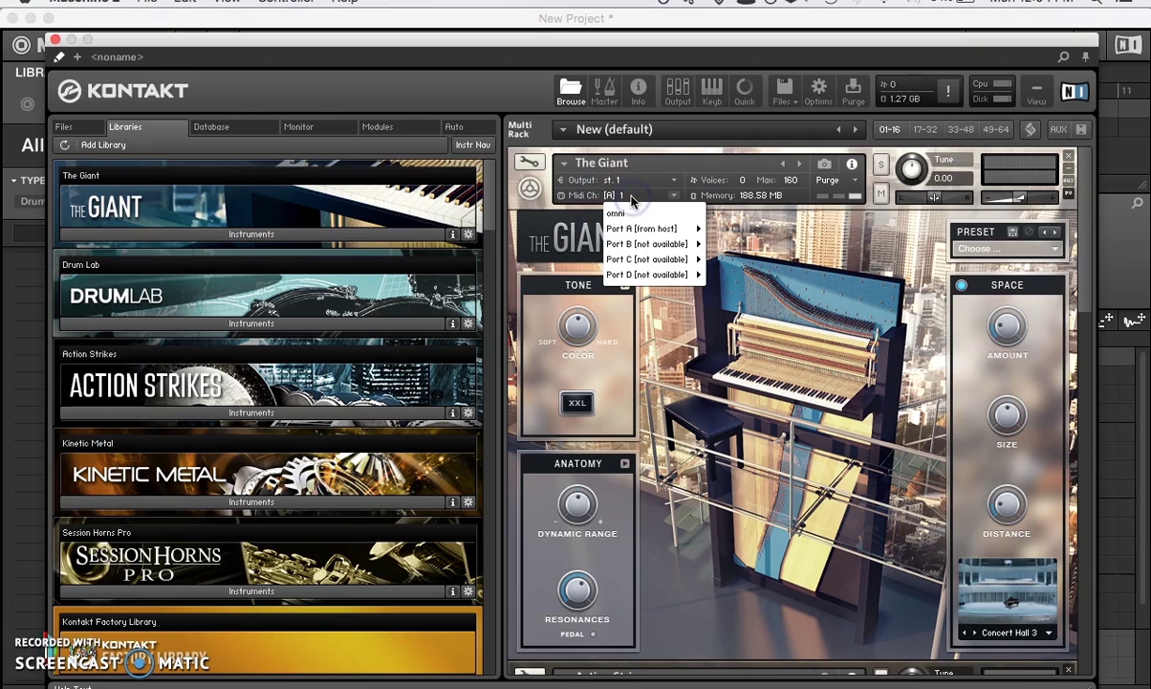
{"action": "left_click", "coordinate": [480, 268]}
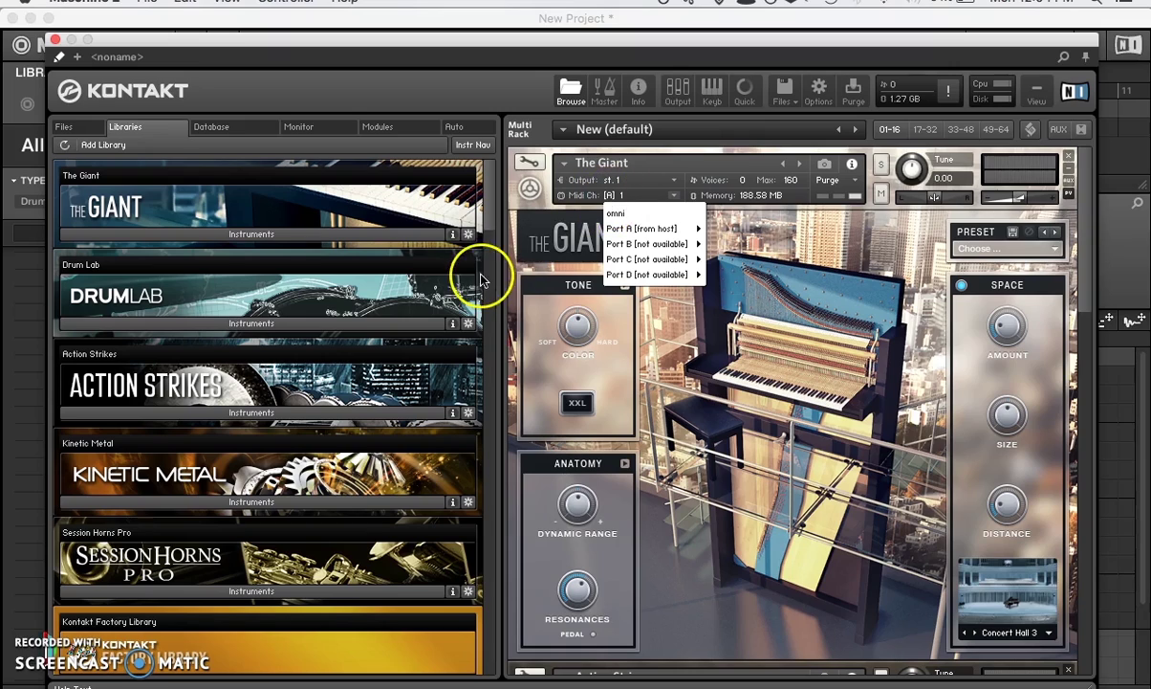
Check Action Strings and Session Horns Pro on channels 2 and 3, then close Kontakt
{"action": "scroll", "coordinate": [521, 285], "scroll_direction": "down", "scroll_amount": 3}
{"action": "scroll", "coordinate": [521, 285], "scroll_direction": "down", "scroll_amount": 5}
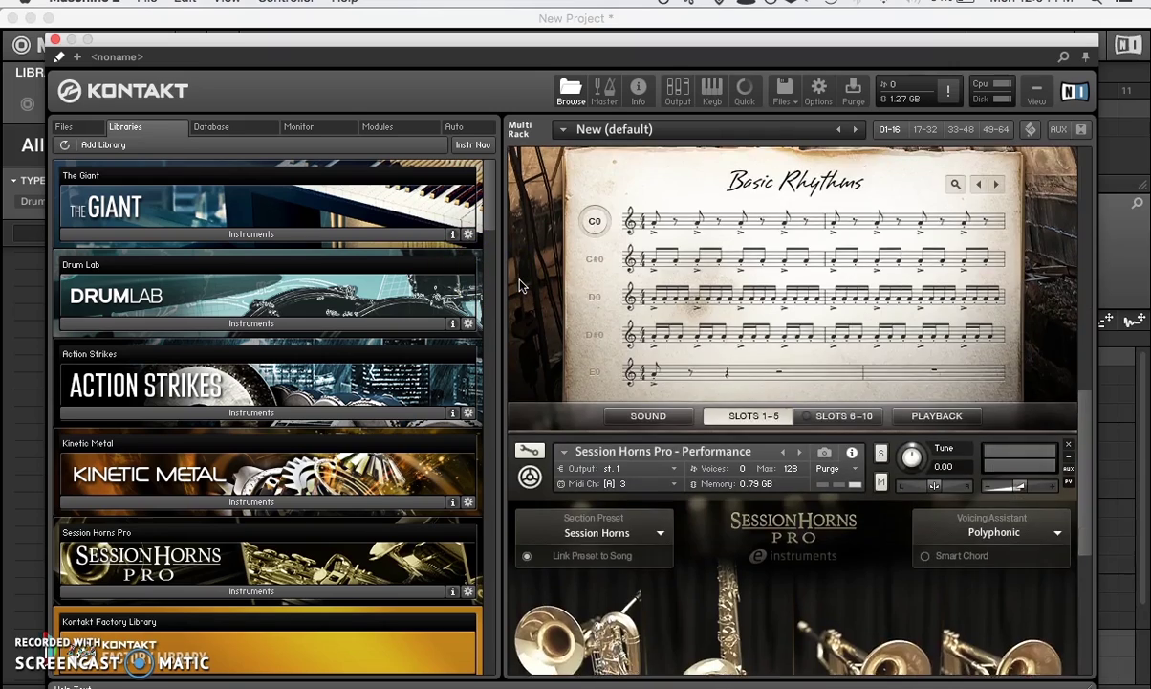
{"action": "scroll", "coordinate": [522, 285], "scroll_direction": "up", "scroll_amount": 4}
{"action": "scroll", "coordinate": [521, 285], "scroll_direction": "up", "scroll_amount": 3}
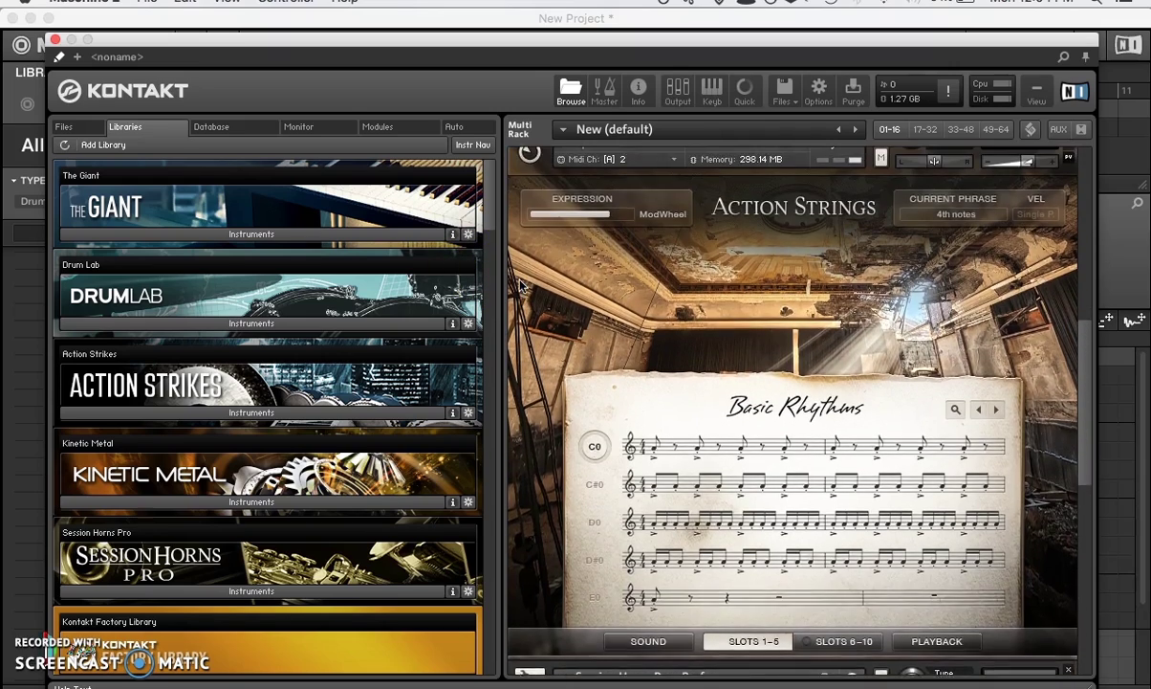
{"action": "left_click", "coordinate": [565, 265]}
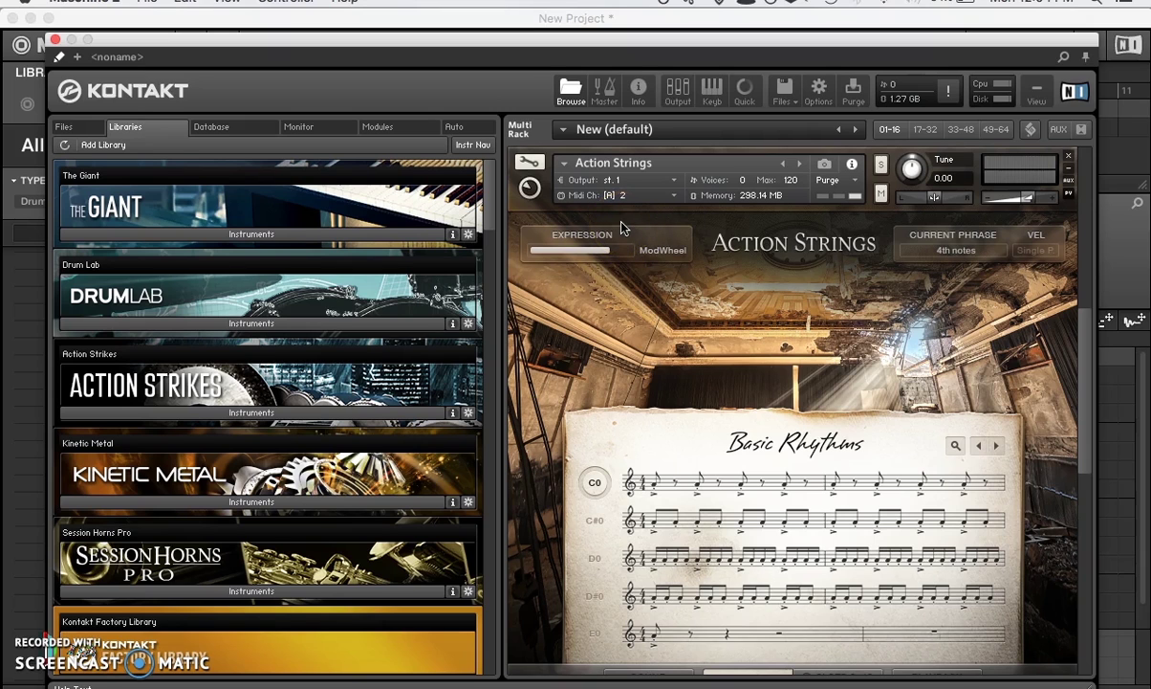
{"action": "scroll", "coordinate": [622, 227], "scroll_direction": "down", "scroll_amount": 5}
{"action": "left_click", "coordinate": [651, 360]}
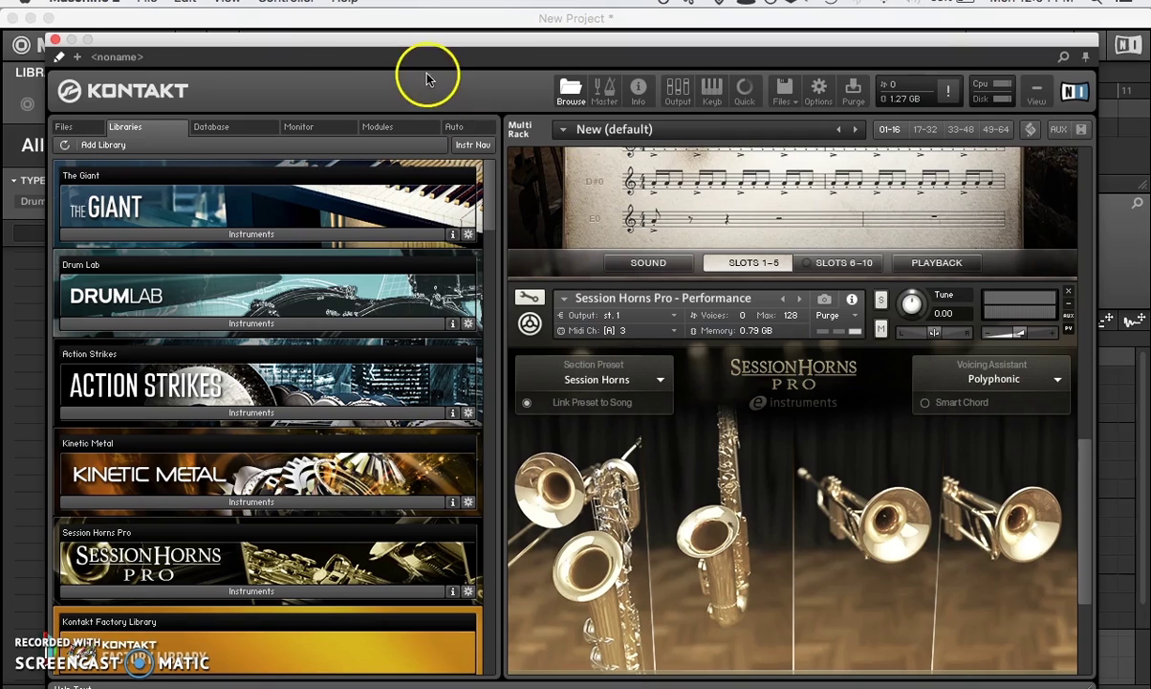
{"action": "left_click", "coordinate": [55, 38]}
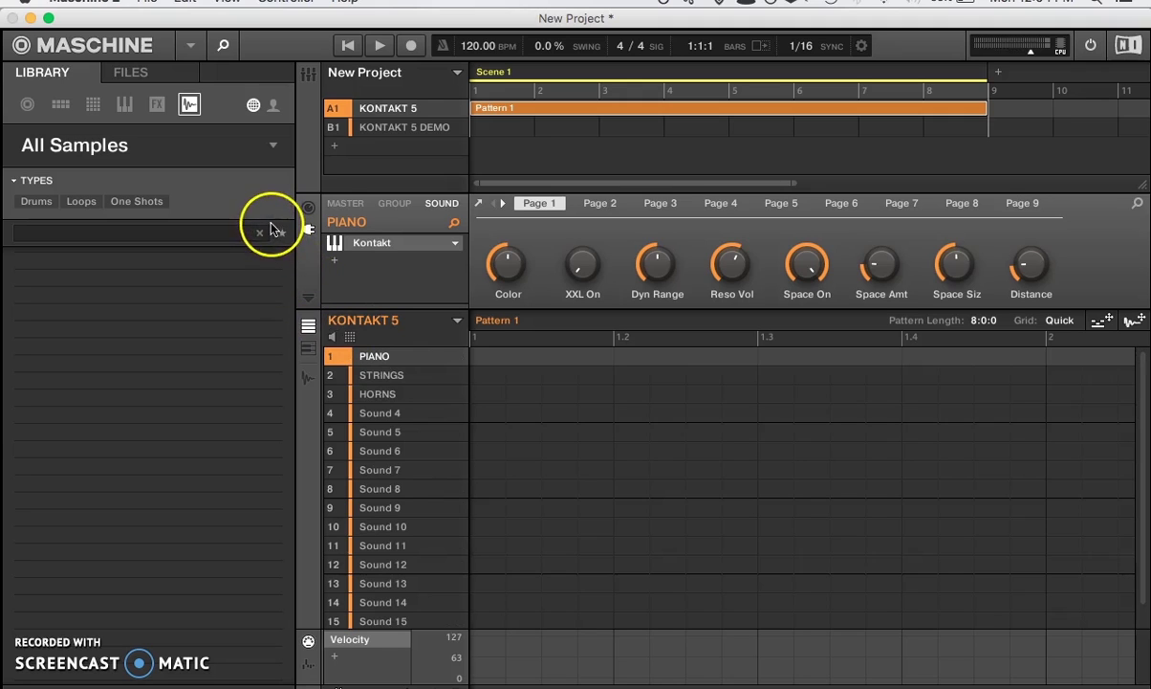
Show PIANO's MIDI output settings: destination None, channel 1
{"action": "left_click", "coordinate": [309, 208]}
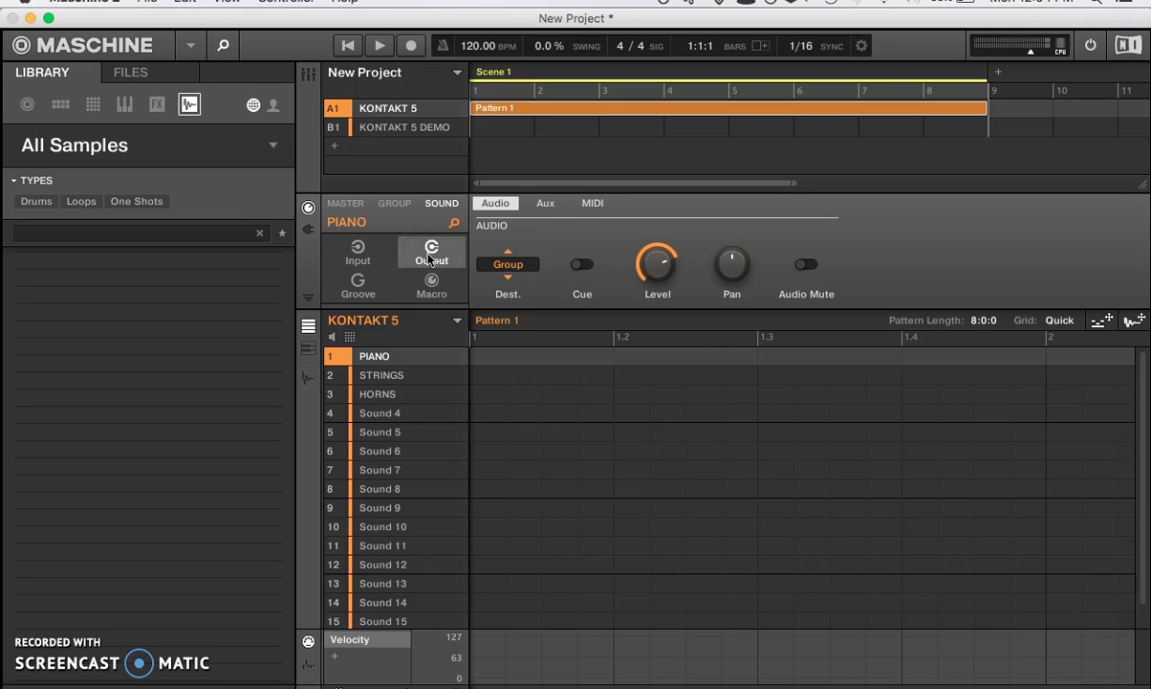
{"action": "left_click", "coordinate": [593, 205]}
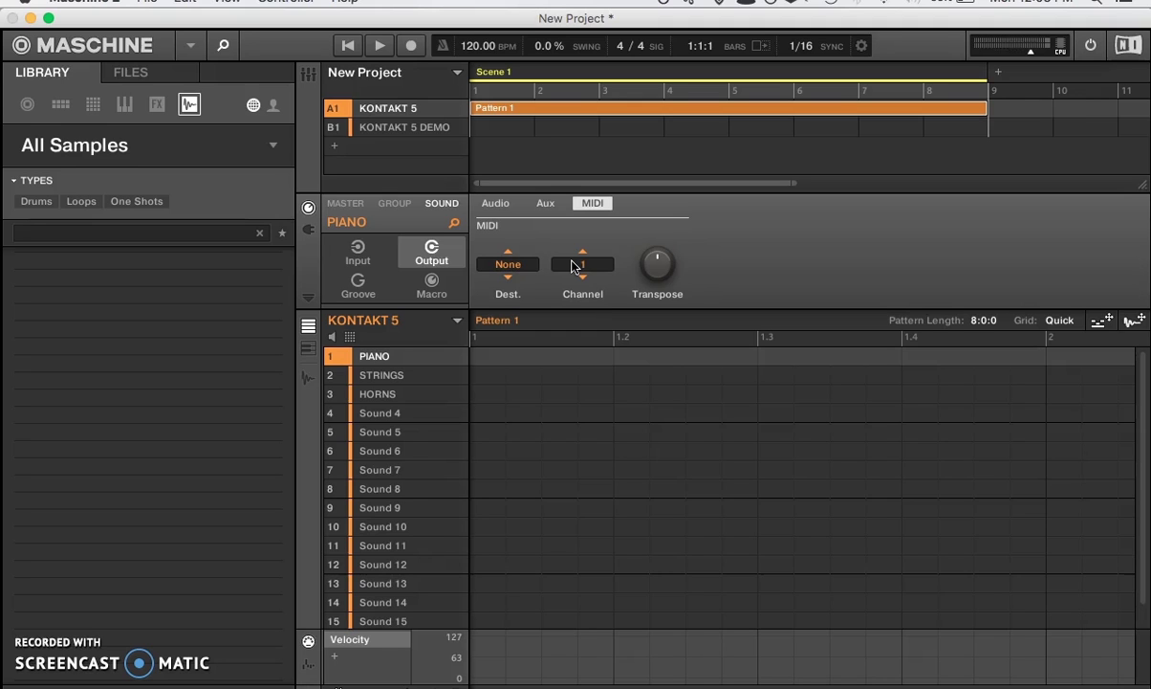
Route the STRINGS sound's MIDI output to S1 - PIANO on channel 2
{"action": "left_click", "coordinate": [373, 381]}
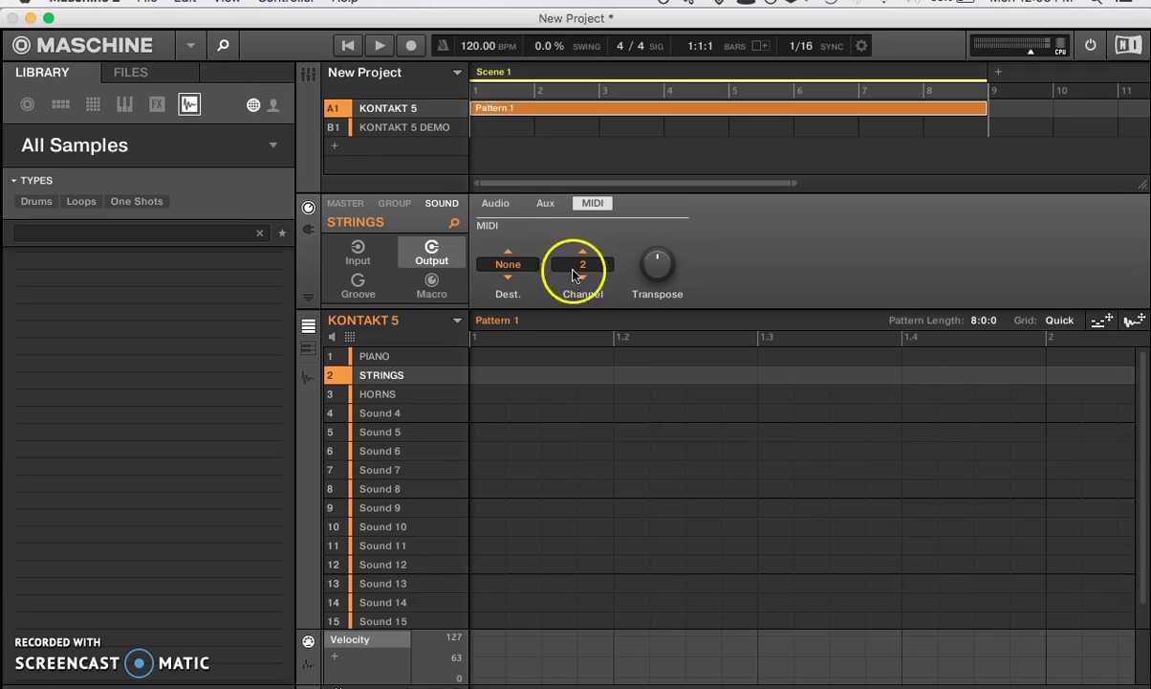
{"action": "left_click", "coordinate": [505, 263]}
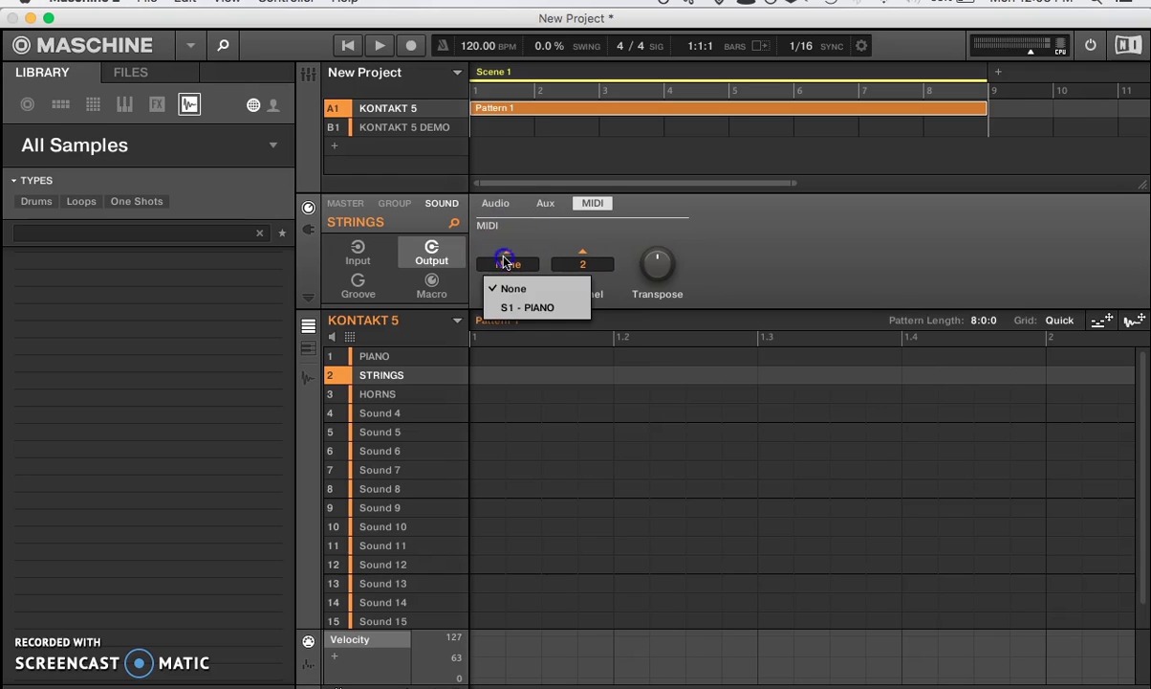
{"action": "left_click", "coordinate": [515, 308]}
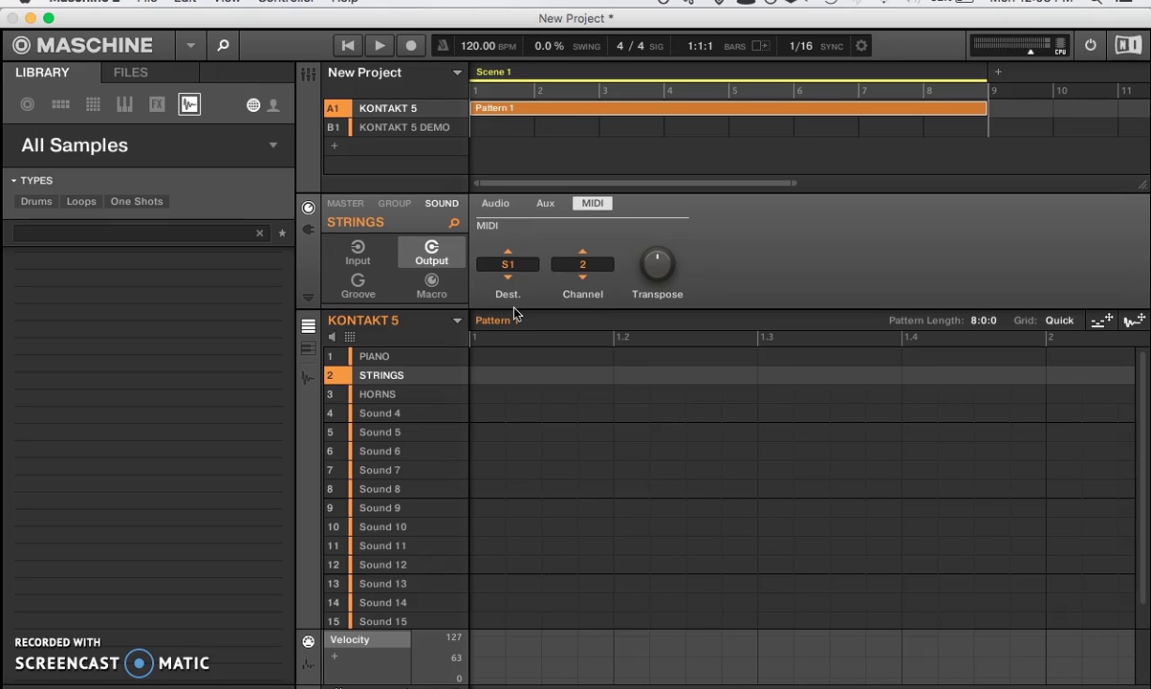
Draw a STRINGS note stretched nearly to bar 2, play Pattern 1 from the start, then stop
{"action": "left_click", "coordinate": [475, 378]}
{"action": "left_click_drag", "start_coordinate": [488, 379], "coordinate": [1071, 344]}
{"action": "left_click", "coordinate": [348, 46]}
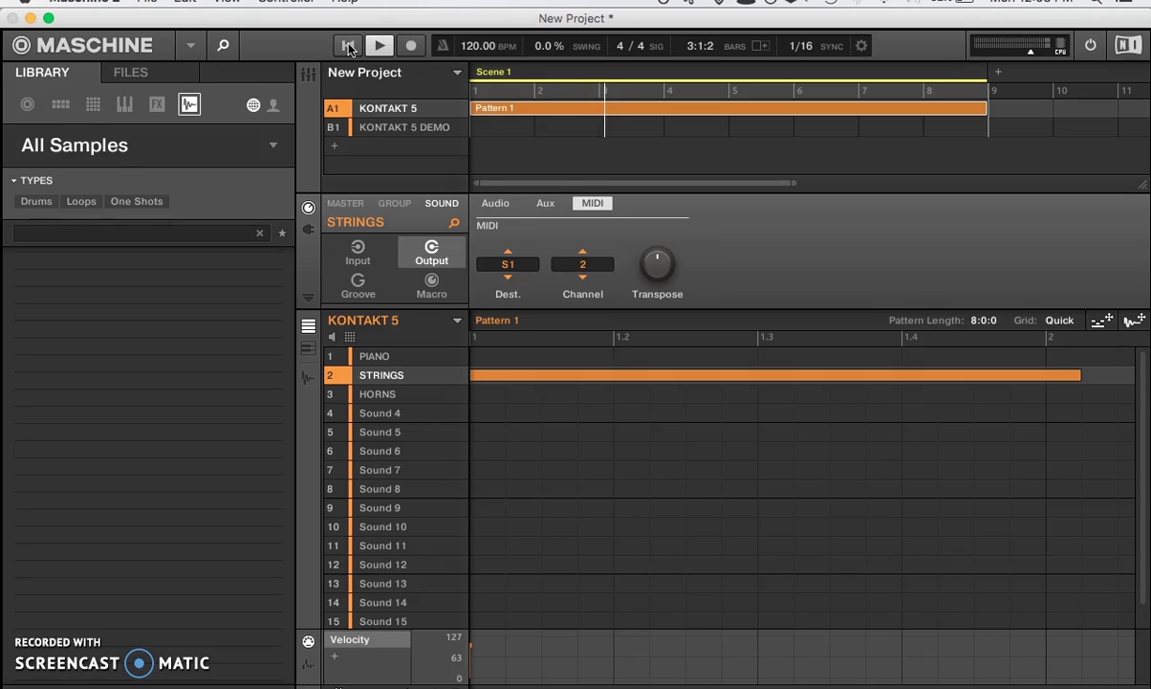
{"action": "left_click", "coordinate": [348, 46]}
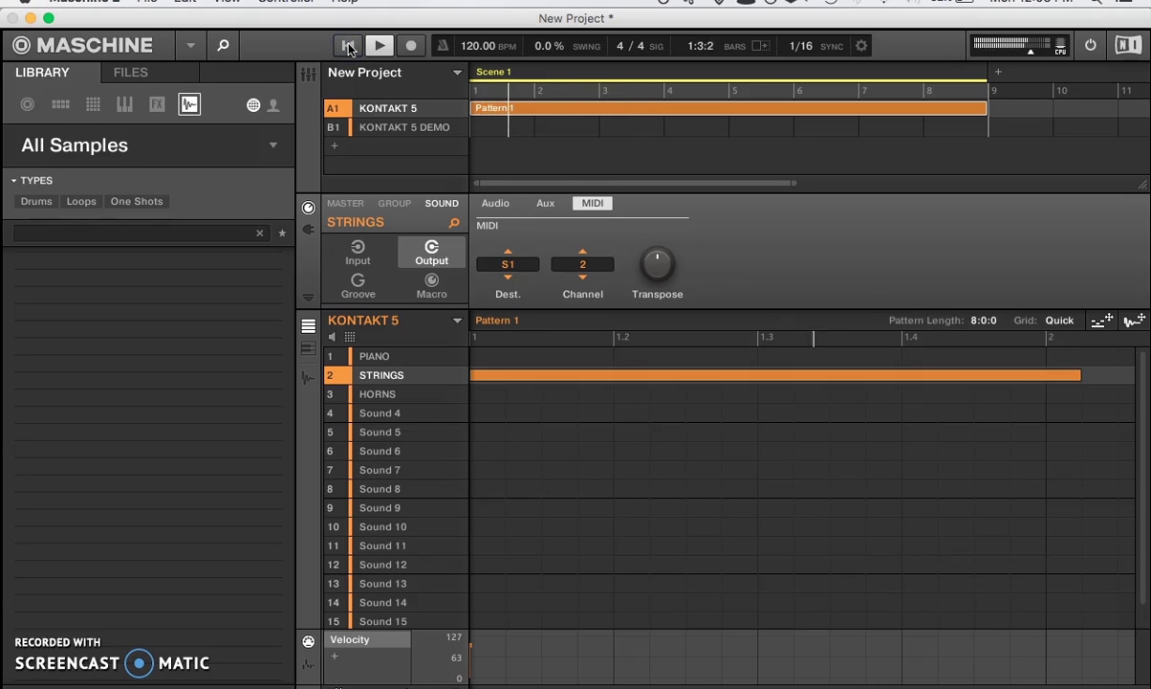
{"action": "left_click", "coordinate": [380, 46]}
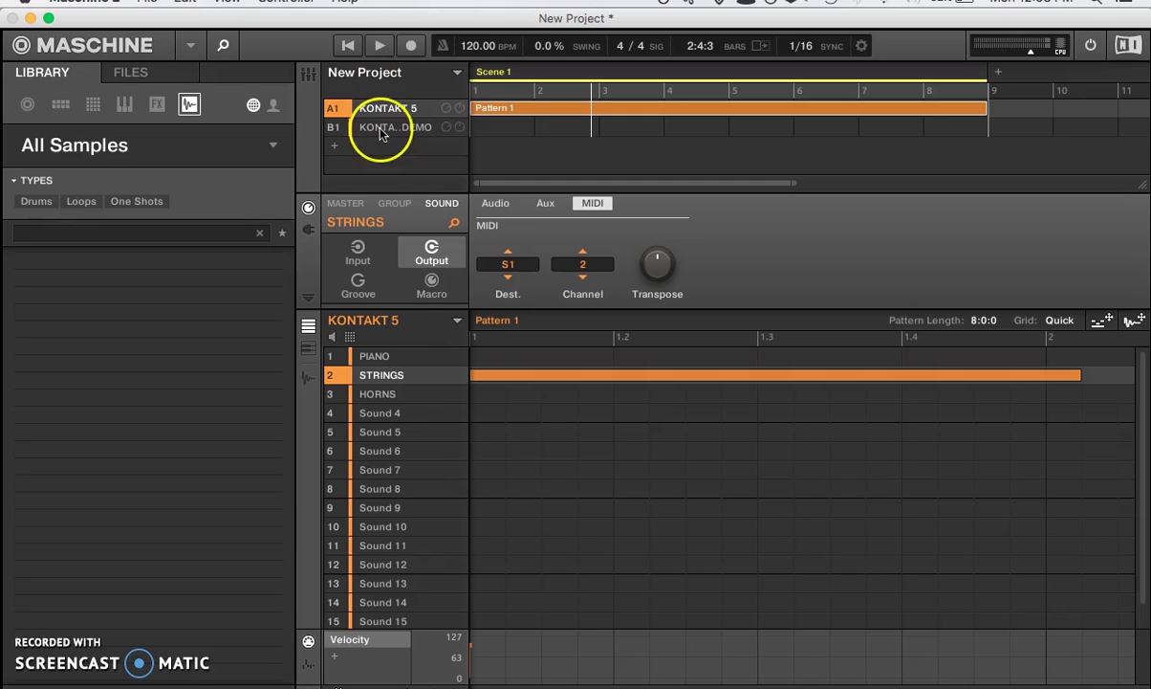
Set the HORNS sound's MIDI output to channel 3 with destination S1 - PIANO
{"action": "left_click", "coordinate": [381, 398]}
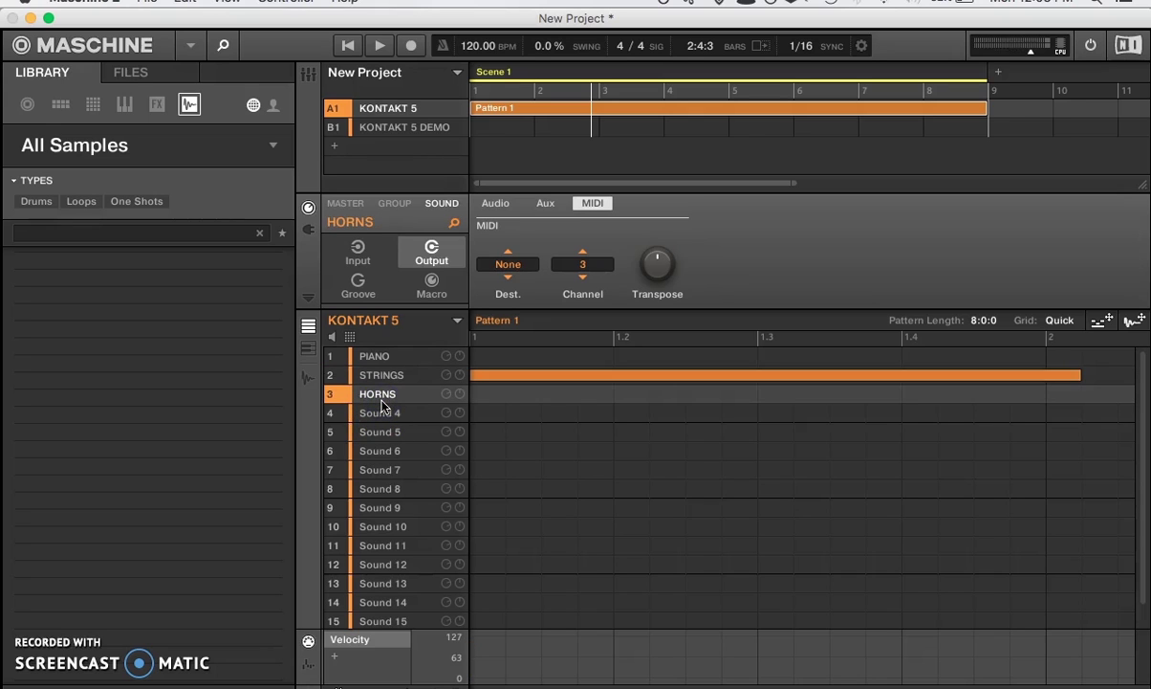
{"action": "left_click_drag", "start_coordinate": [579, 252], "coordinate": [586, 266]}
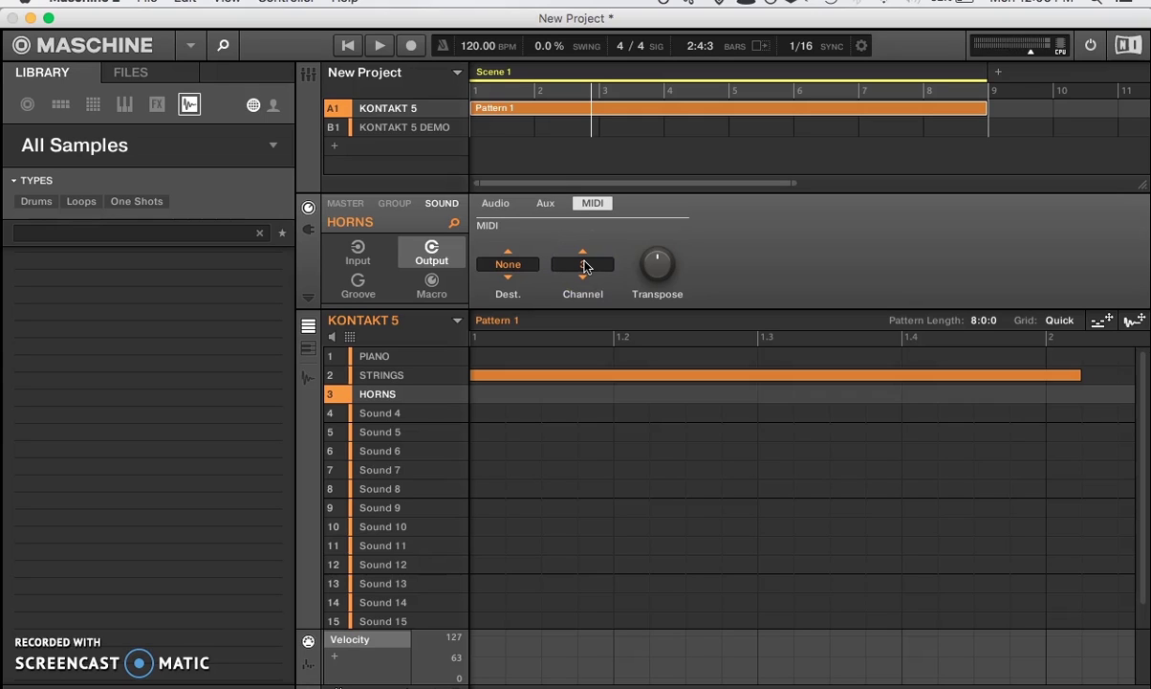
{"action": "left_click", "coordinate": [504, 264]}
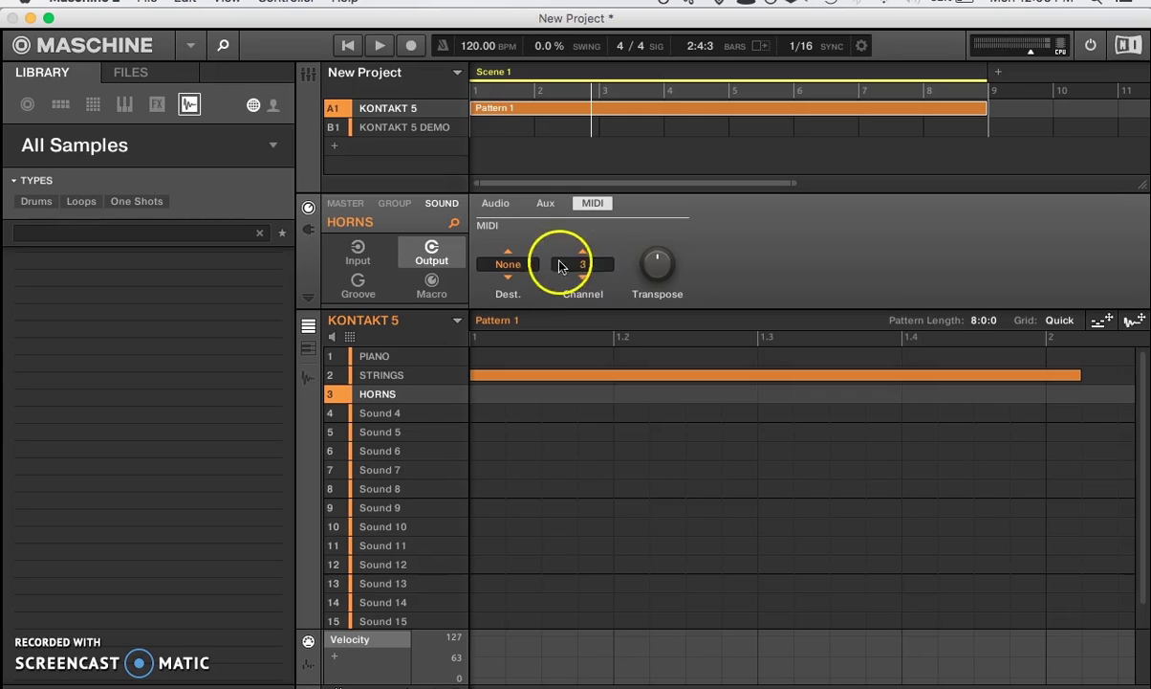
{"action": "left_click", "coordinate": [528, 312]}
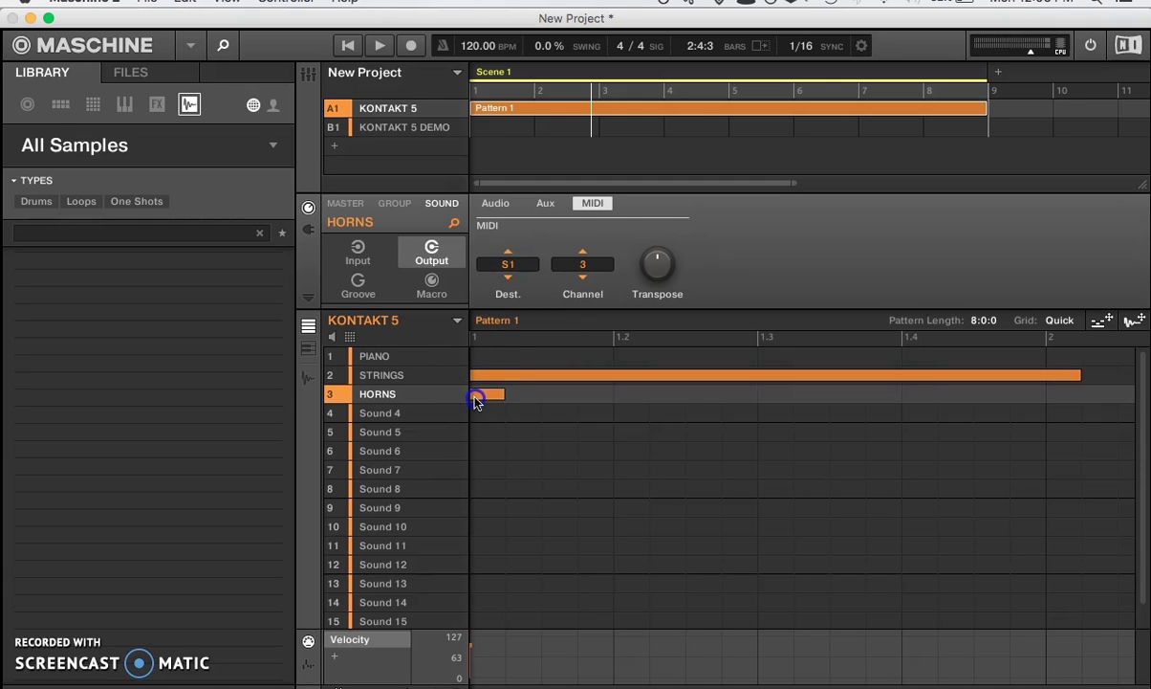
Lengthen the HORNS note nearly to bar 2 and delete the STRINGS note
{"action": "left_click_drag", "start_coordinate": [508, 394], "coordinate": [1106, 458]}
{"action": "left_click", "coordinate": [966, 399]}
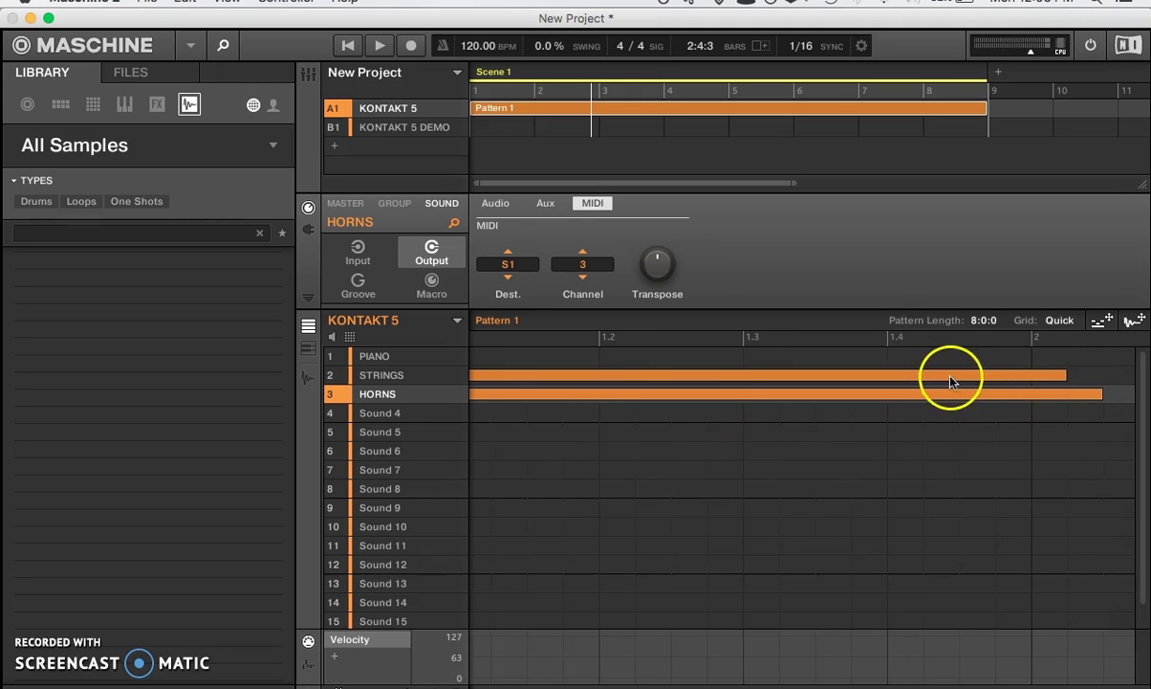
{"action": "double_click", "coordinate": [951, 377]}
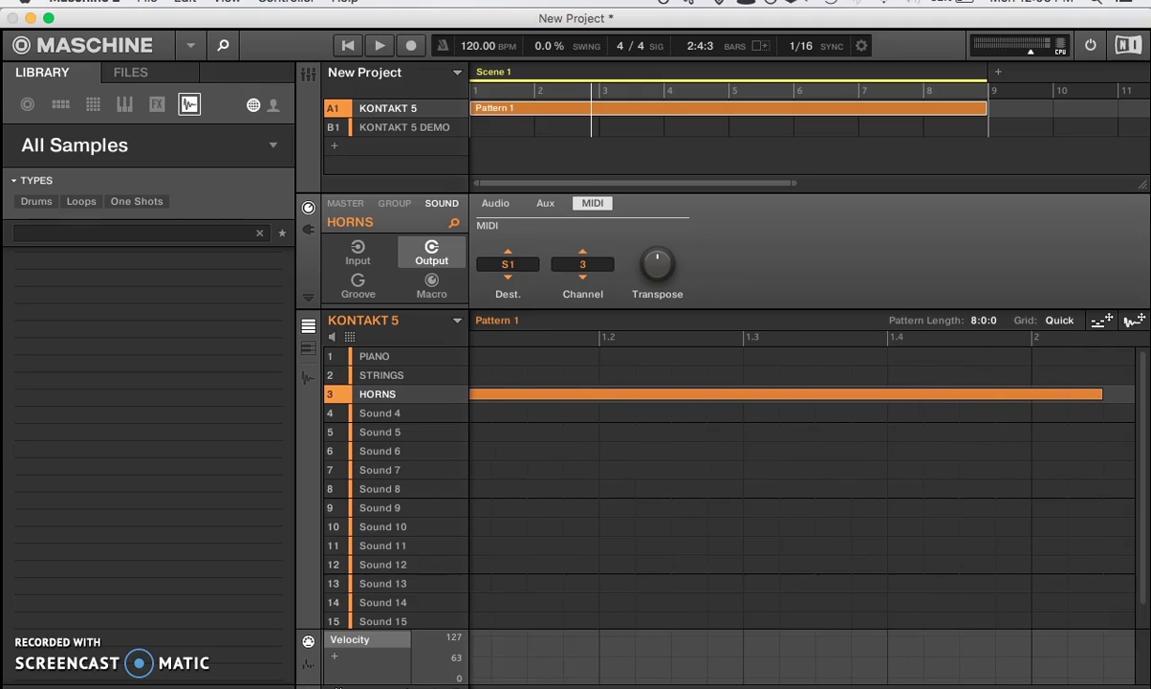
Play Pattern 1 from the start to audition the horns, then stop
{"action": "left_click", "coordinate": [350, 48]}
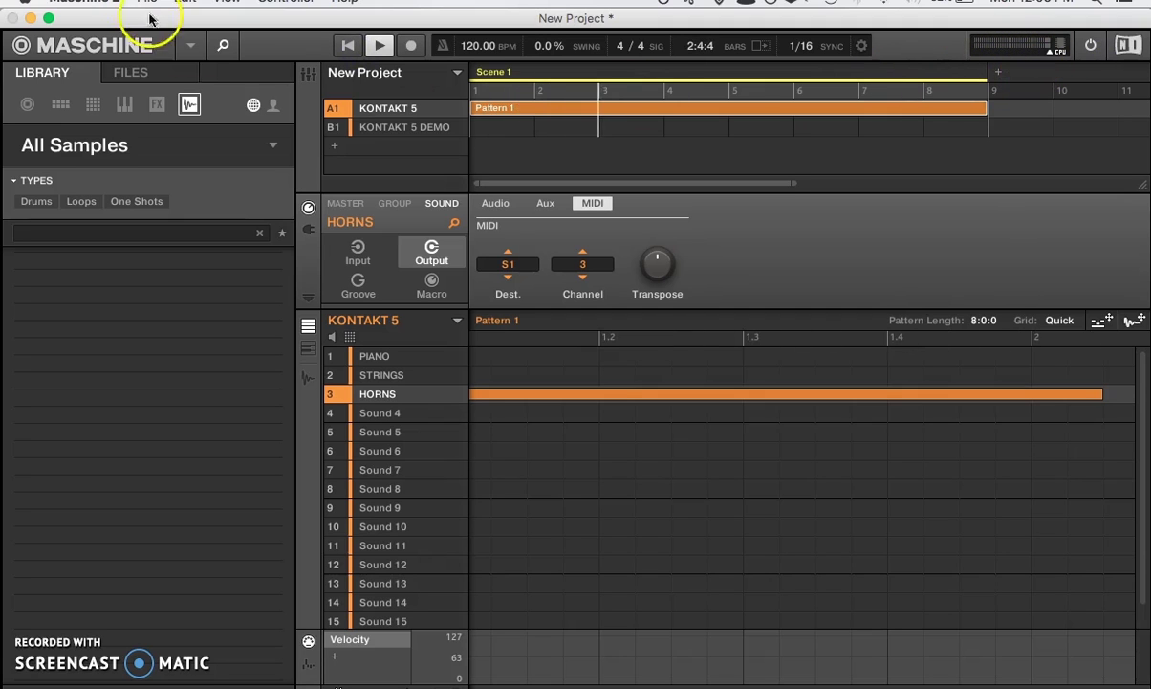
{"action": "left_click", "coordinate": [344, 47]}
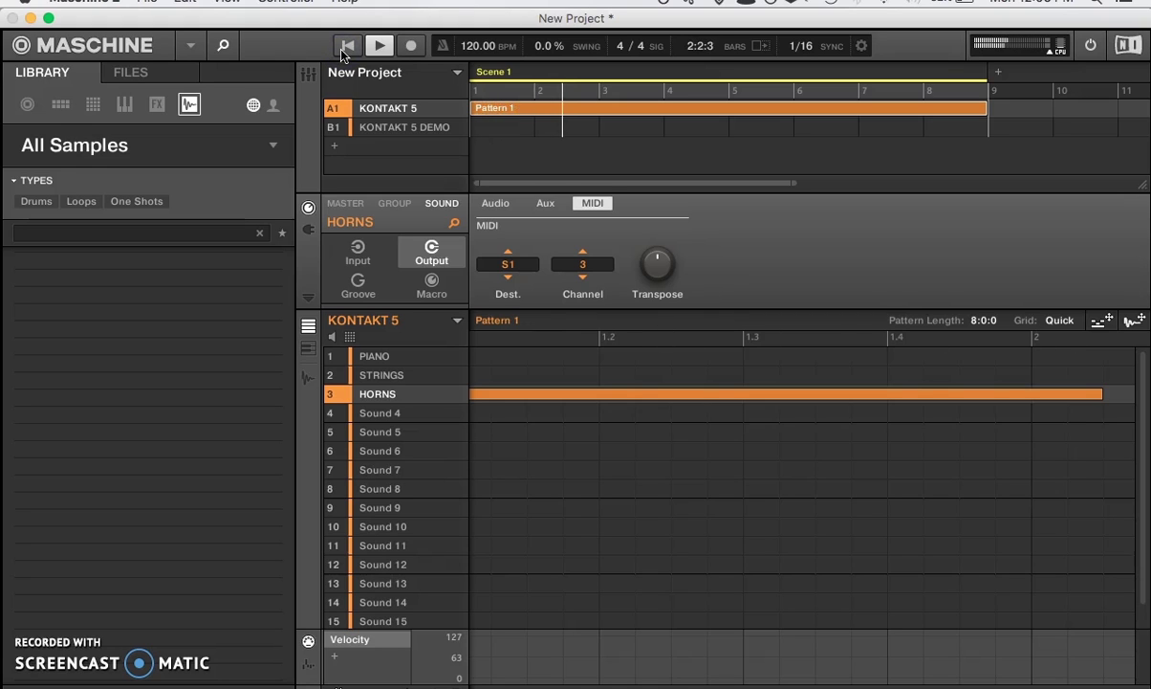
{"action": "left_click", "coordinate": [380, 47]}
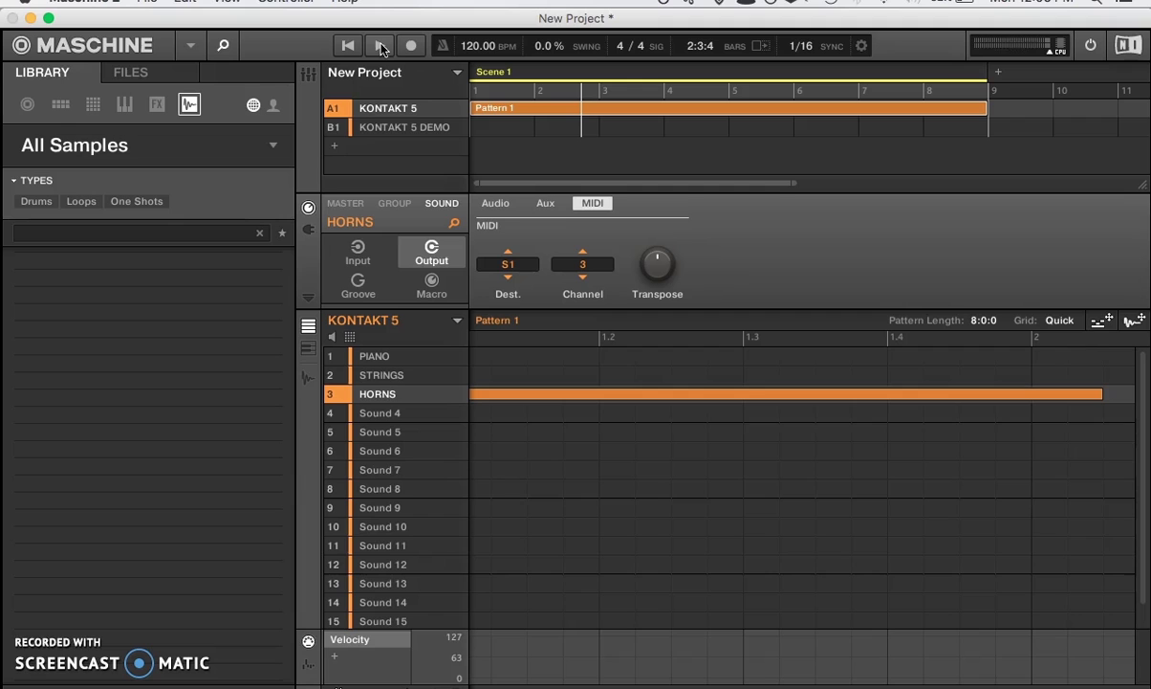
Load Kontakt 5 16out (VST) onto Sound 1 of the KONTAKT 5 DEMO group B1
{"action": "left_click", "coordinate": [399, 128]}
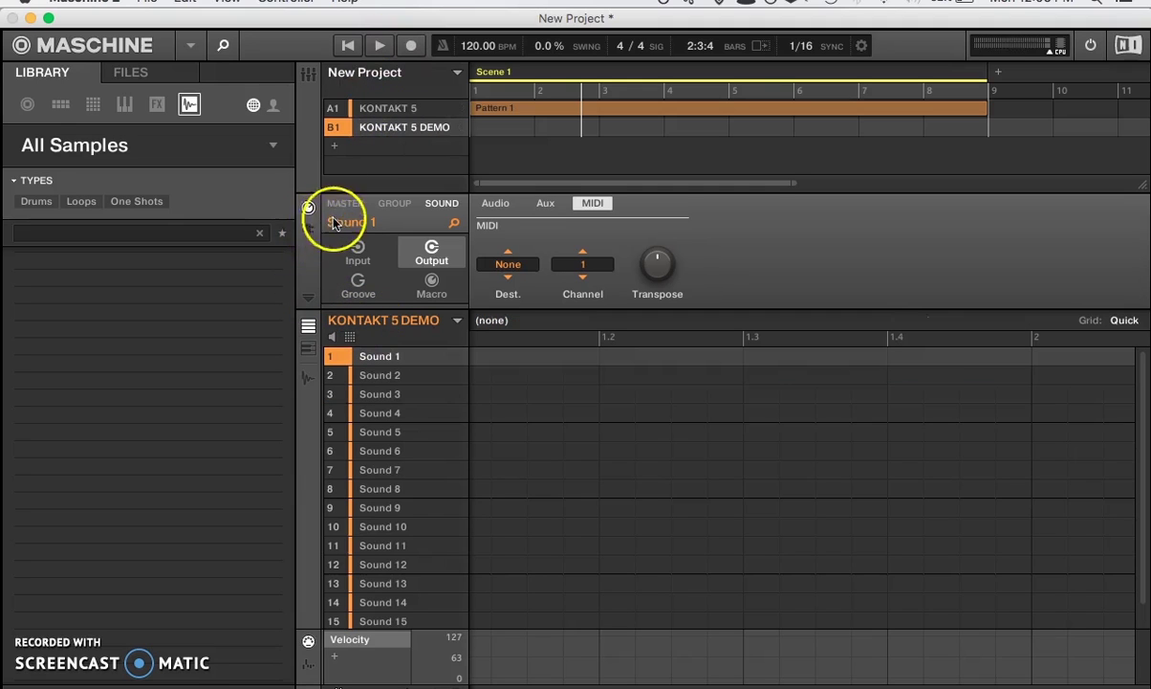
{"action": "left_click", "coordinate": [311, 232]}
{"action": "left_click", "coordinate": [336, 244]}
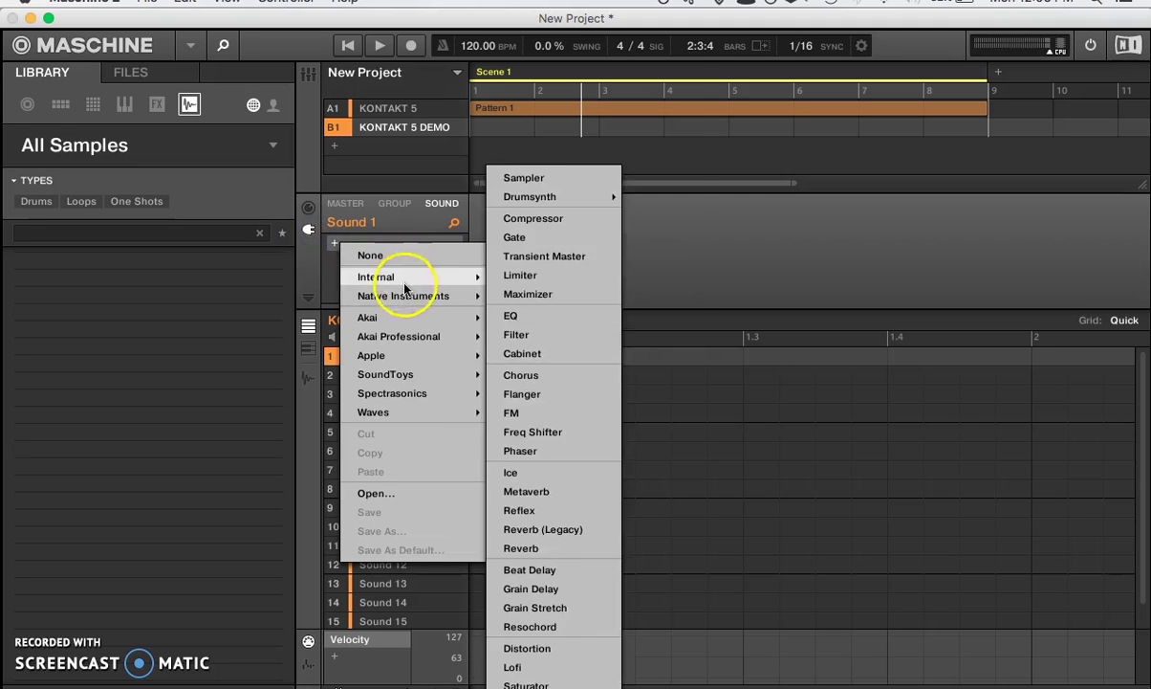
{"action": "mouse_move", "coordinate": [451, 304]}
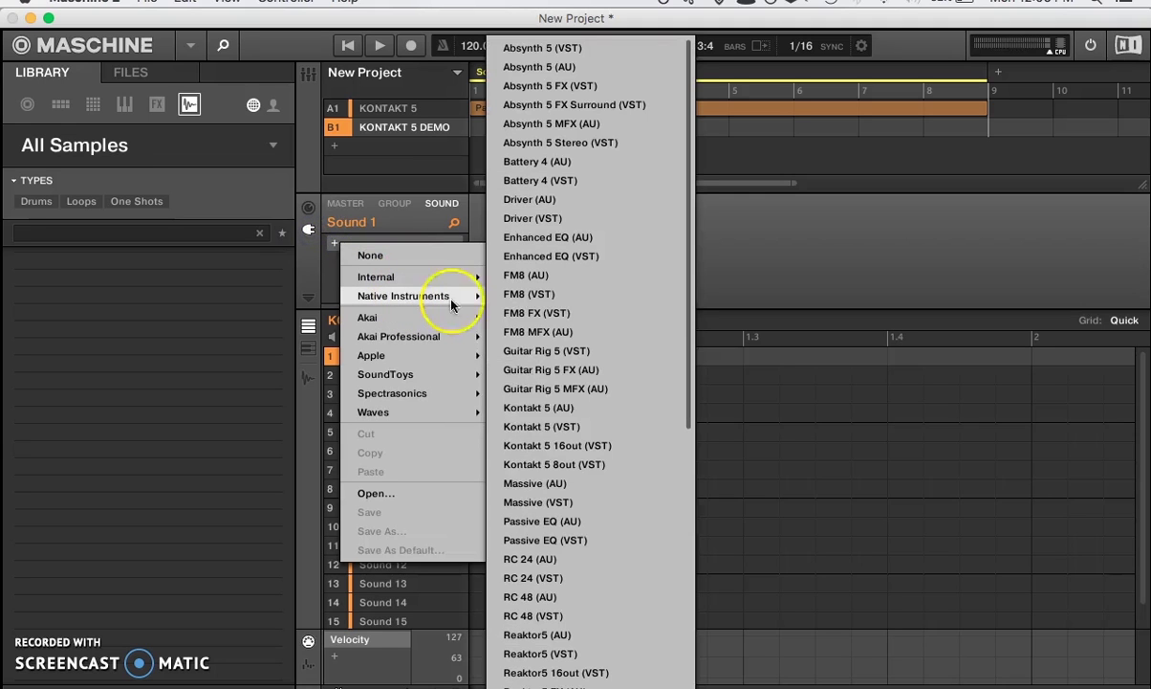
{"action": "left_click", "coordinate": [546, 447]}
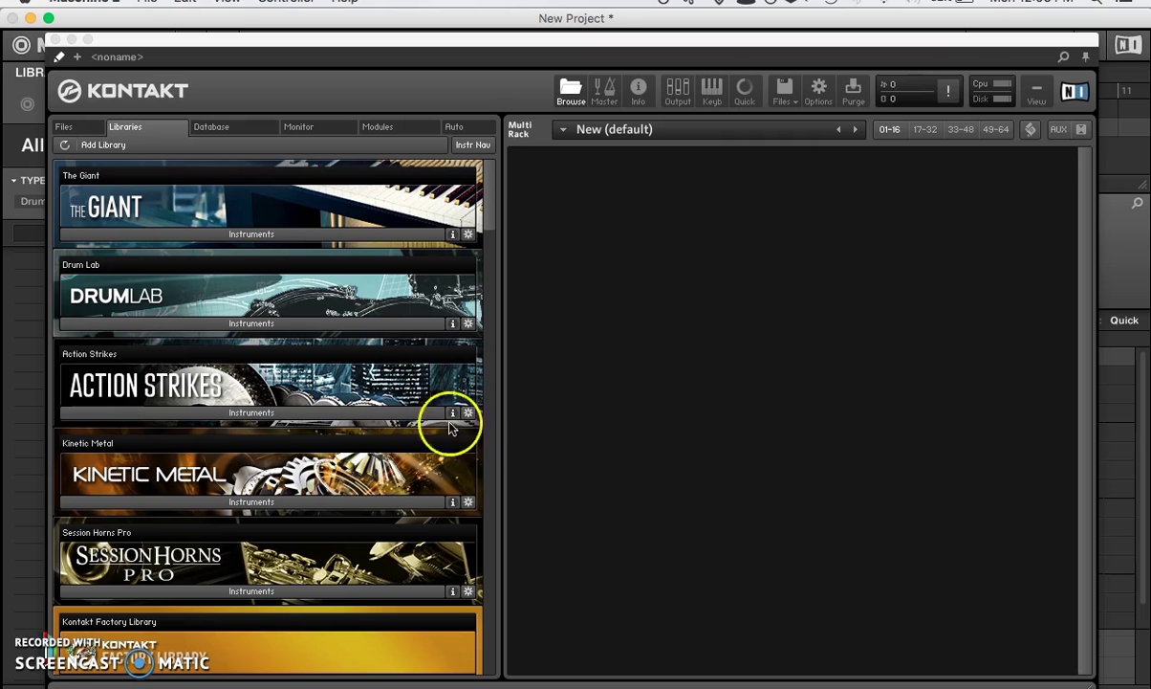
Load The Giant and Action Strings into the Kontakt multi on MIDI channels 1 and 2
{"action": "left_click", "coordinate": [337, 227]}
{"action": "double_click", "coordinate": [283, 274]}
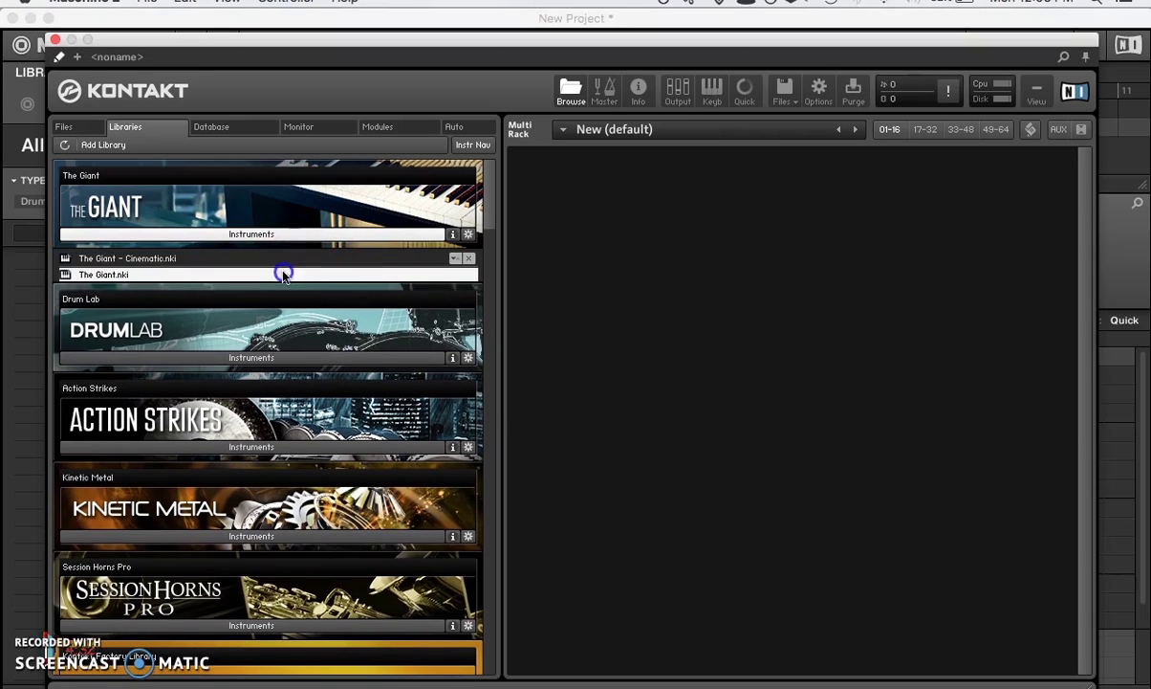
{"action": "scroll", "coordinate": [275, 406], "scroll_direction": "down", "scroll_amount": 20}
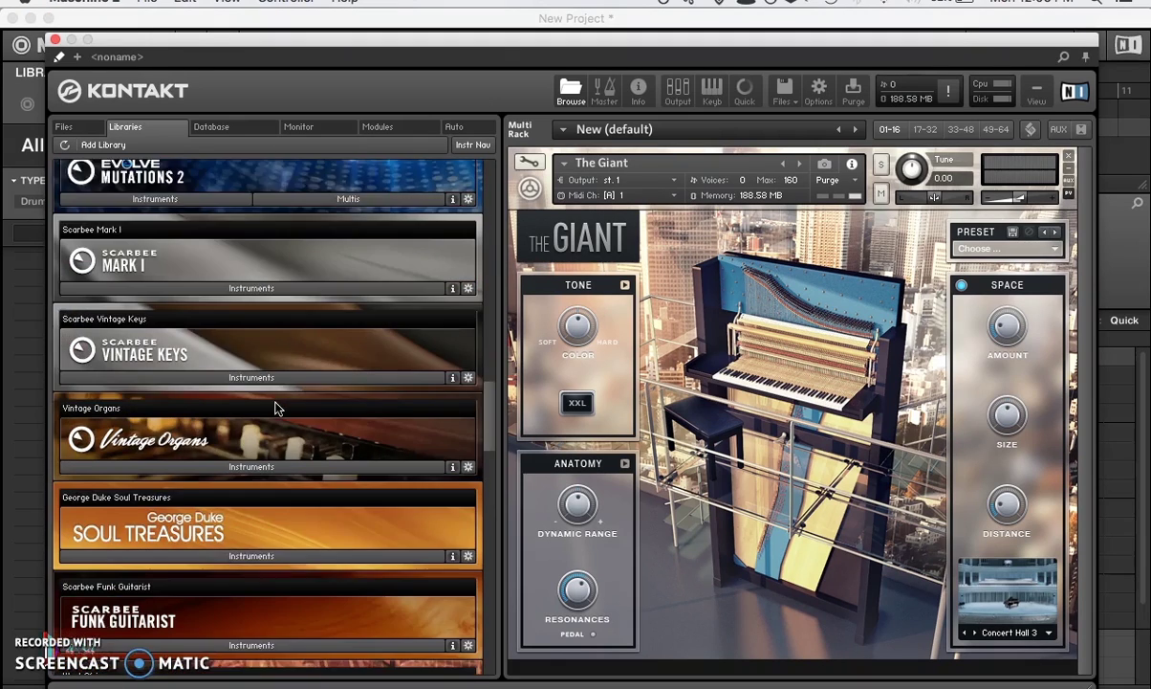
{"action": "scroll", "coordinate": [276, 408], "scroll_direction": "down", "scroll_amount": 15}
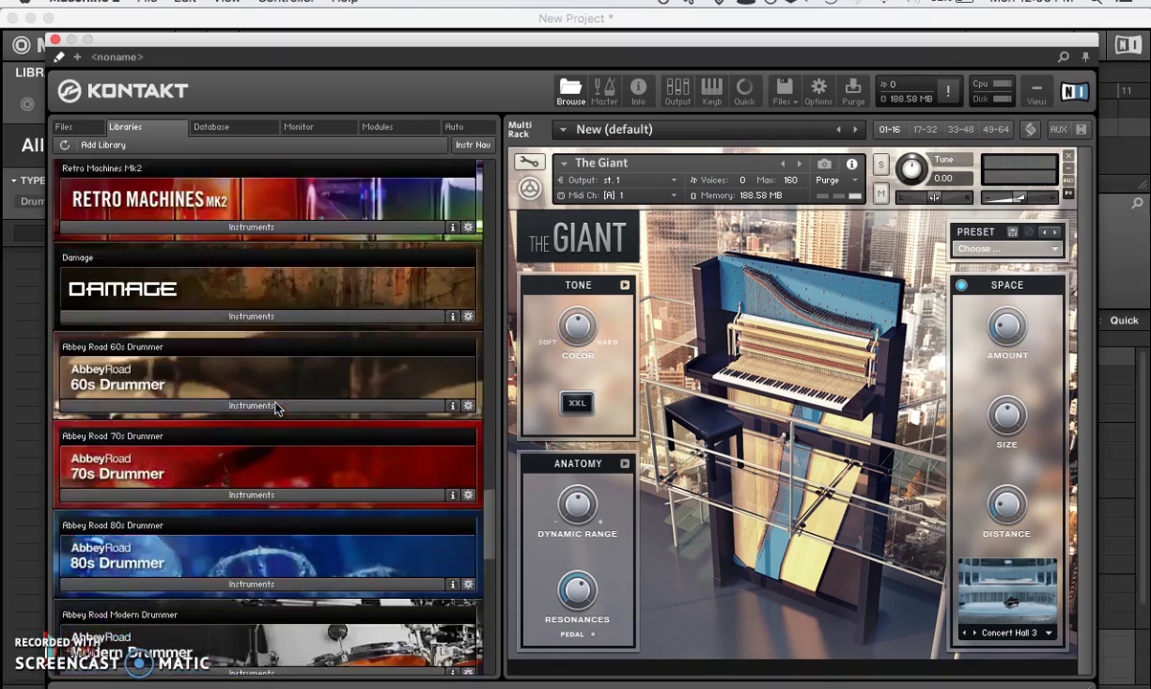
{"action": "left_click", "coordinate": [255, 220]}
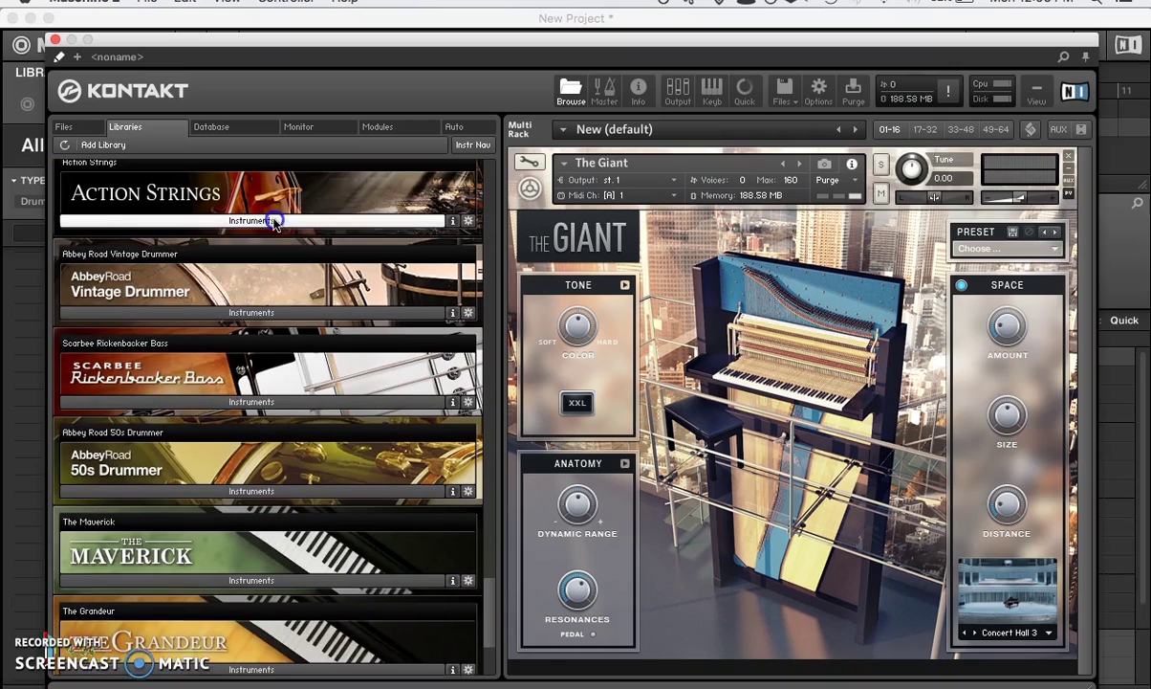
{"action": "double_click", "coordinate": [243, 246]}
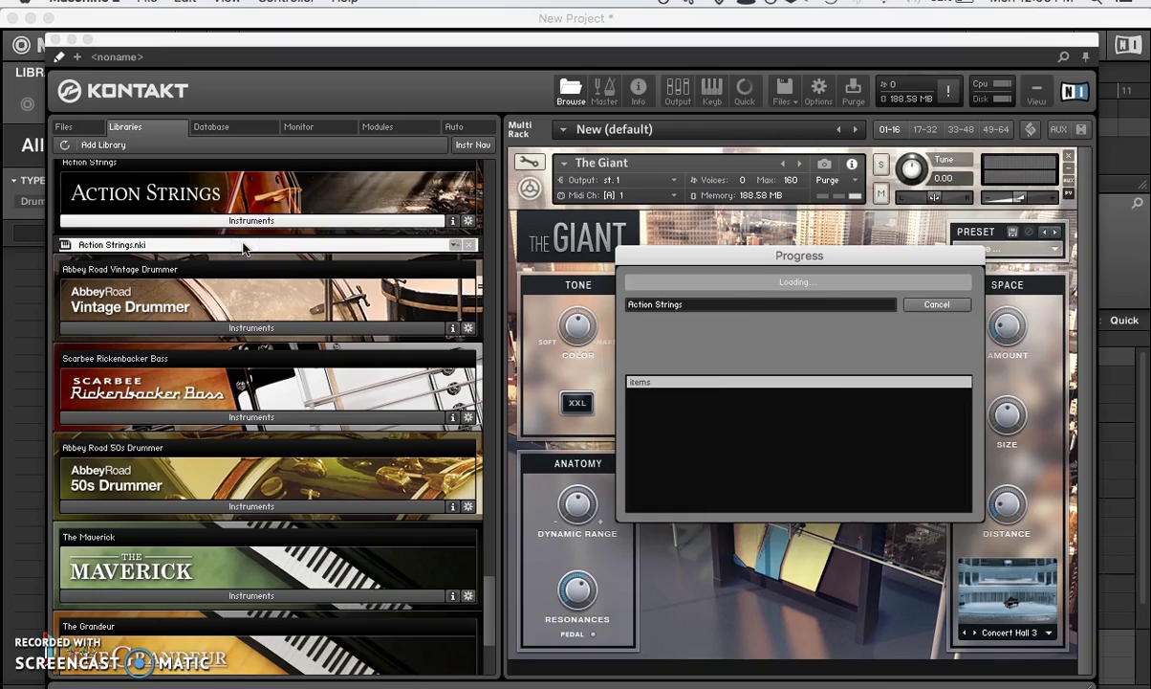
Load Session Horns Pro - Performance on channel 3 and close the Kontakt window
{"action": "scroll", "coordinate": [242, 248], "scroll_direction": "up", "scroll_amount": 15}
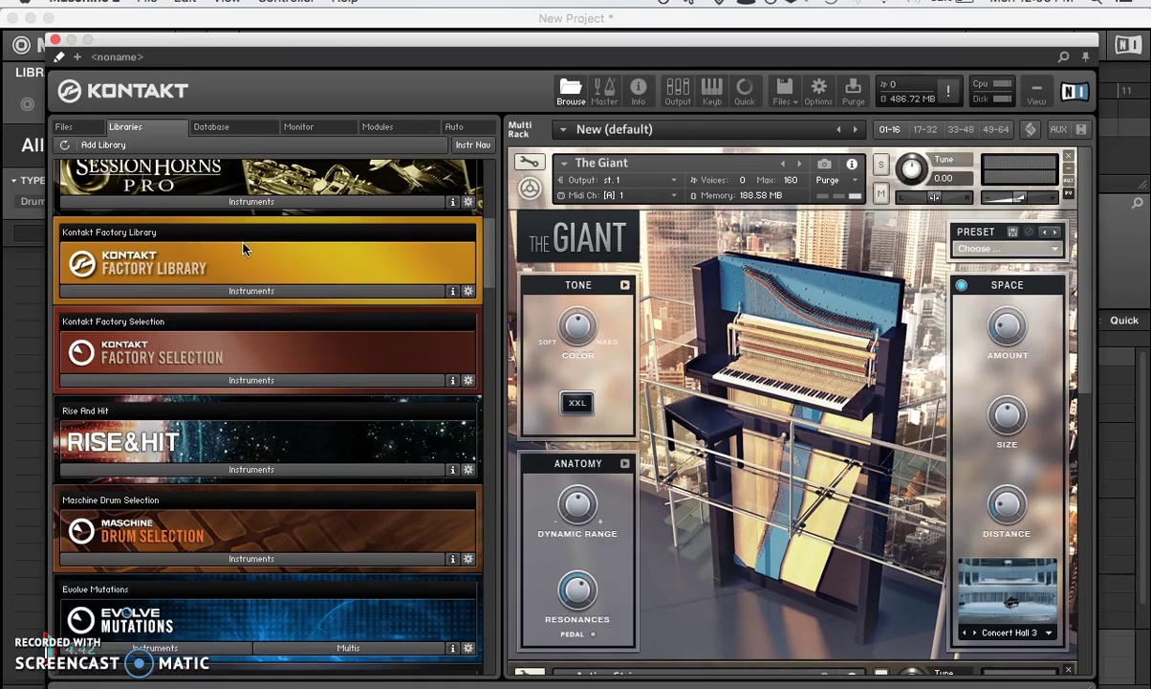
{"action": "left_click", "coordinate": [245, 221]}
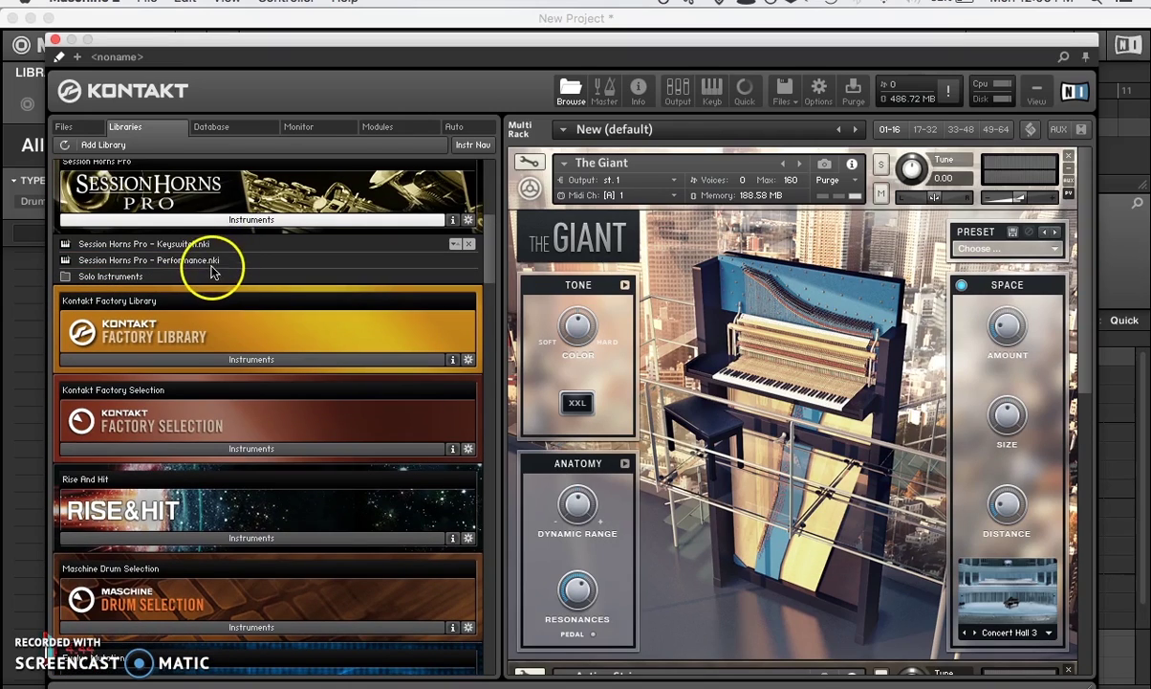
{"action": "left_click", "coordinate": [212, 264]}
{"action": "double_click", "coordinate": [212, 267]}
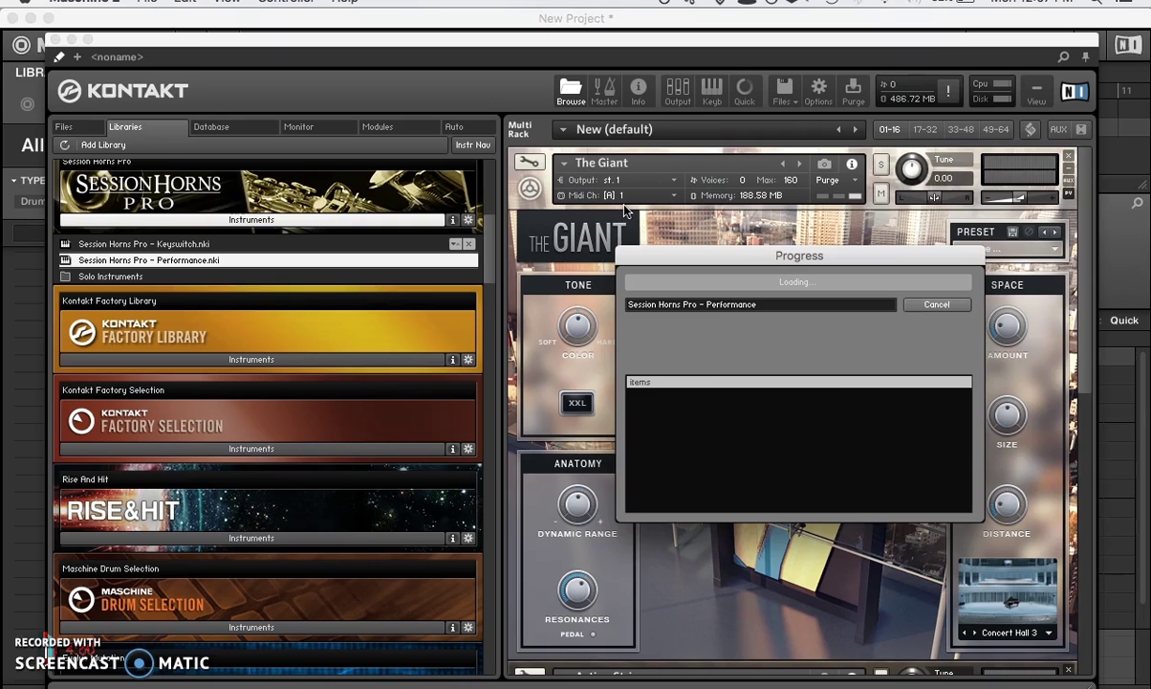
{"action": "scroll", "coordinate": [627, 230], "scroll_direction": "down", "scroll_amount": 6}
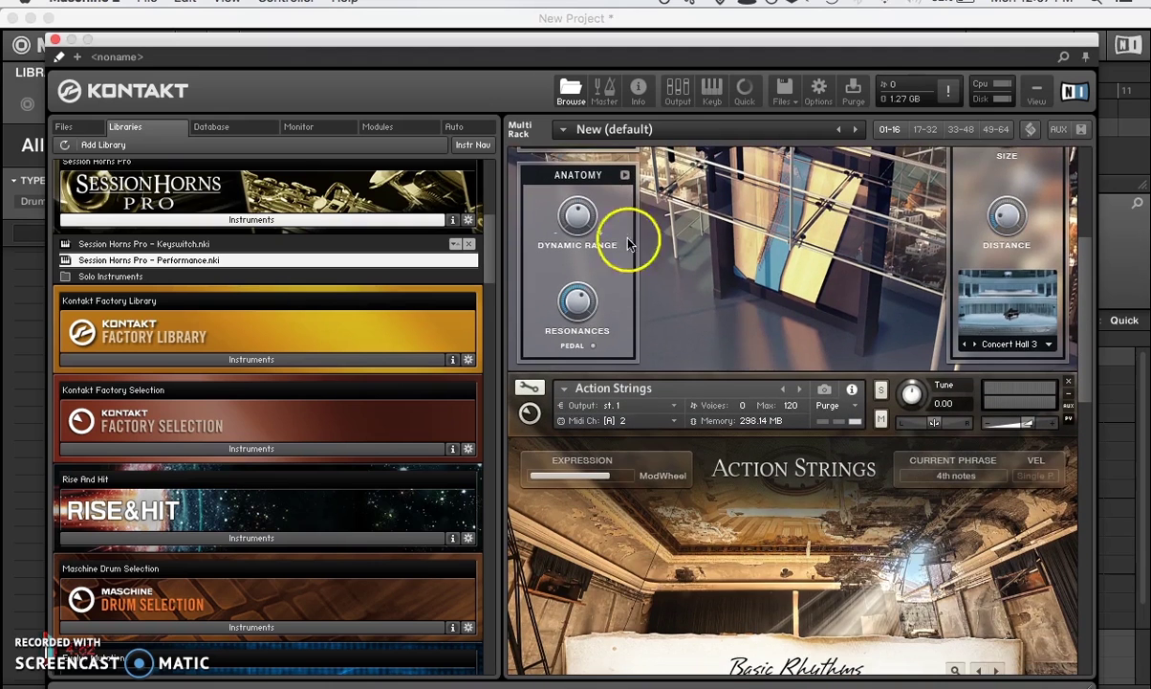
{"action": "scroll", "coordinate": [637, 432], "scroll_direction": "down", "scroll_amount": 8}
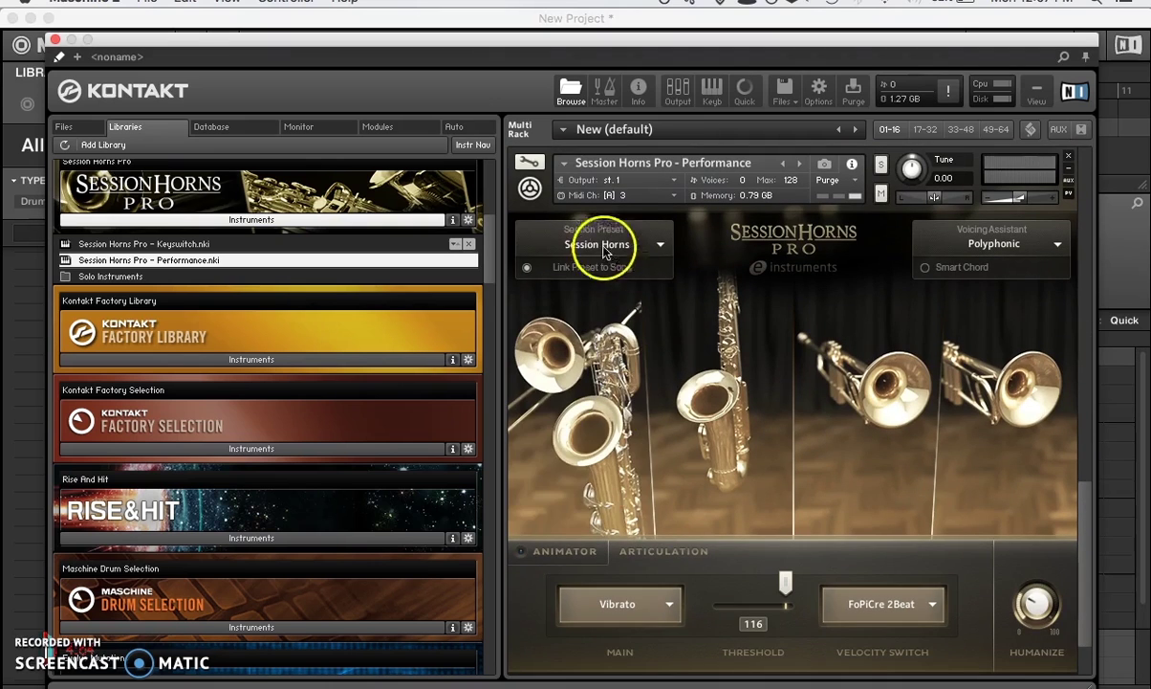
{"action": "left_click", "coordinate": [55, 40]}
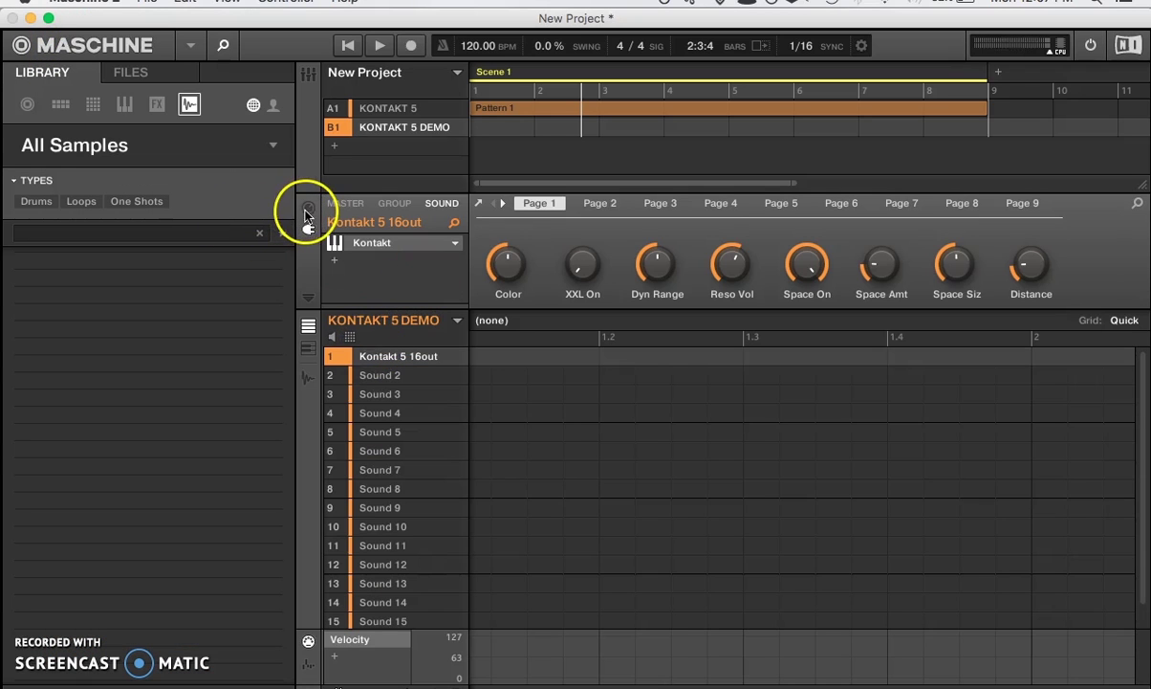
Route Sound 2's MIDI output to S1 - Kontakt 5 16out
{"action": "left_click", "coordinate": [378, 375]}
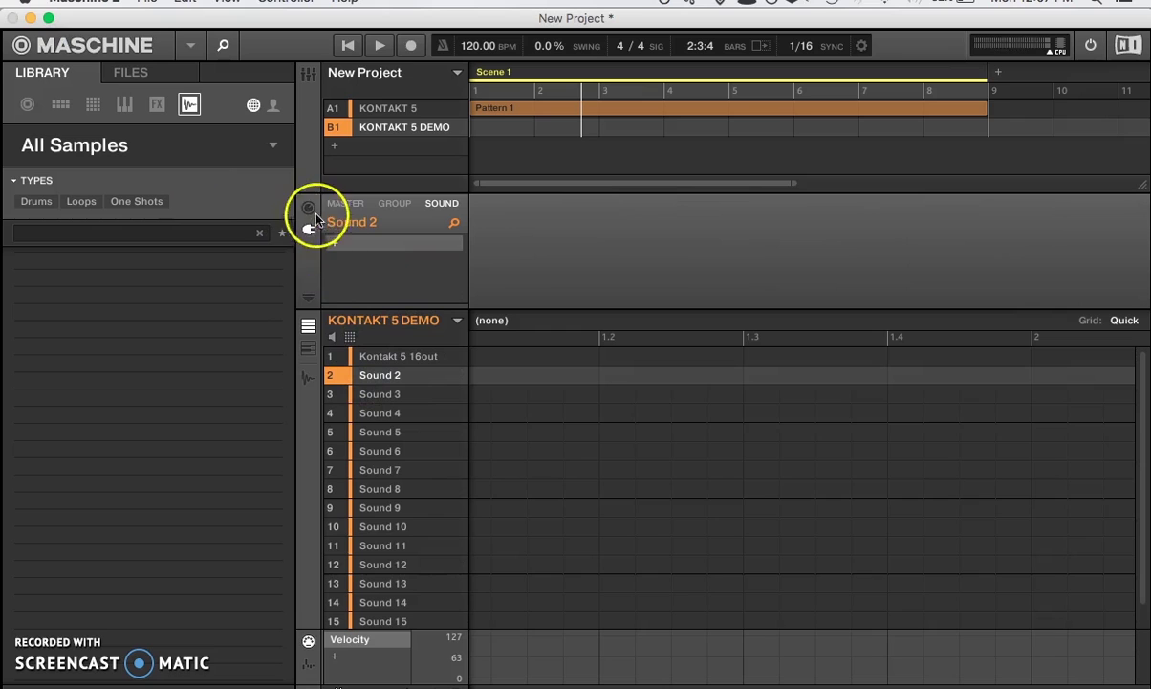
{"action": "left_click", "coordinate": [304, 209]}
{"action": "left_click", "coordinate": [524, 264]}
{"action": "left_click", "coordinate": [517, 308]}
Route Sound 3's MIDI output to S1 - Kontakt 5 16out on channel 3
{"action": "left_click", "coordinate": [402, 393]}
{"action": "left_click", "coordinate": [570, 270]}
{"action": "left_click", "coordinate": [499, 262]}
{"action": "left_click", "coordinate": [509, 304]}
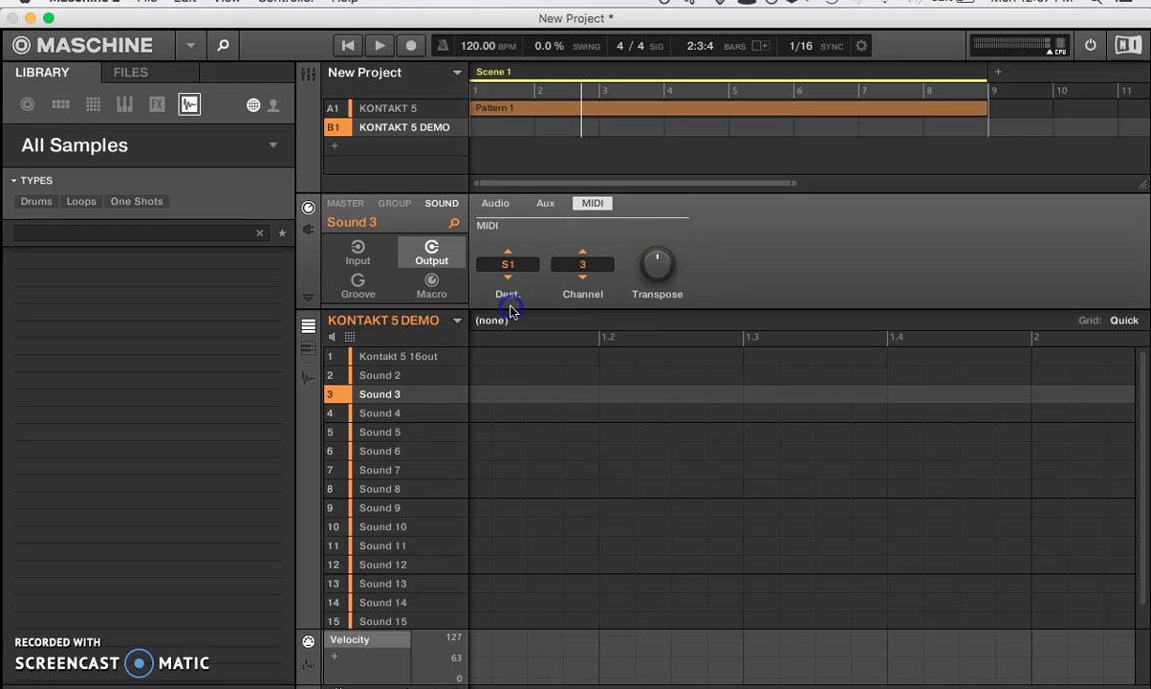